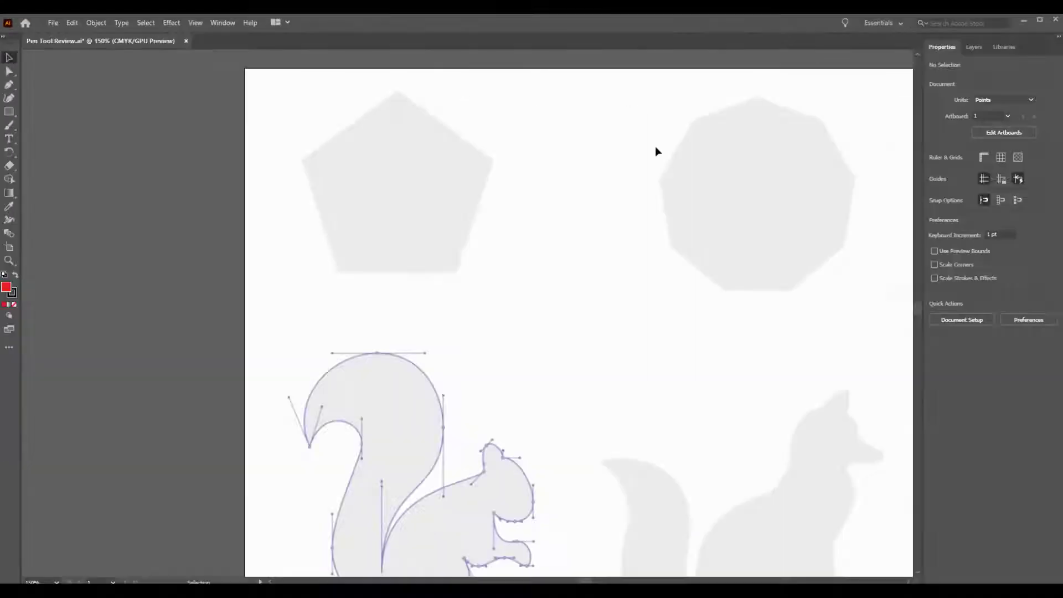
Reset the Essentials workspace to its default layout
click(230, 25)
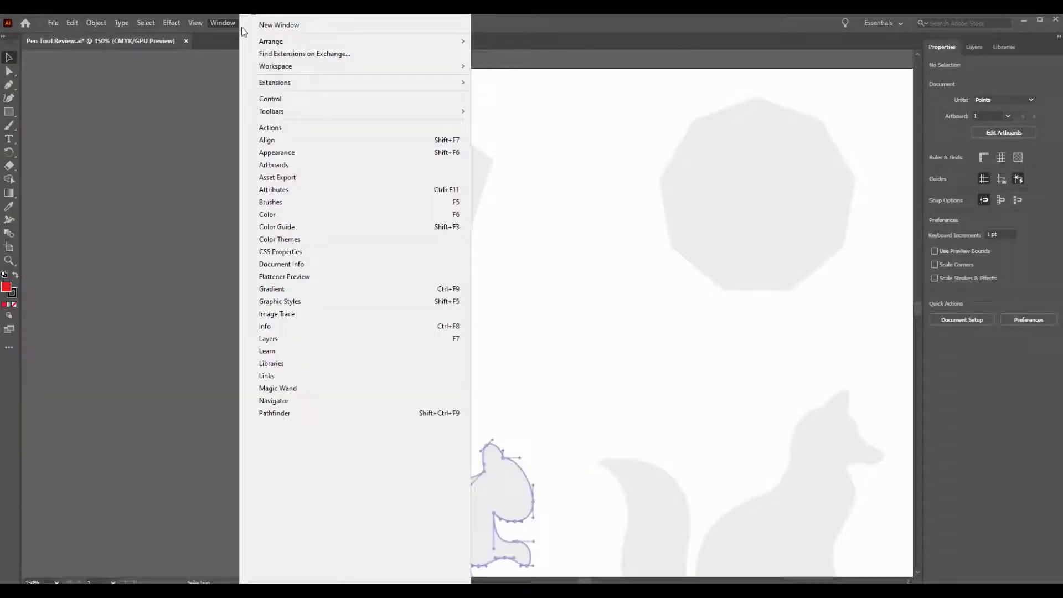
mouse_move(268, 69)
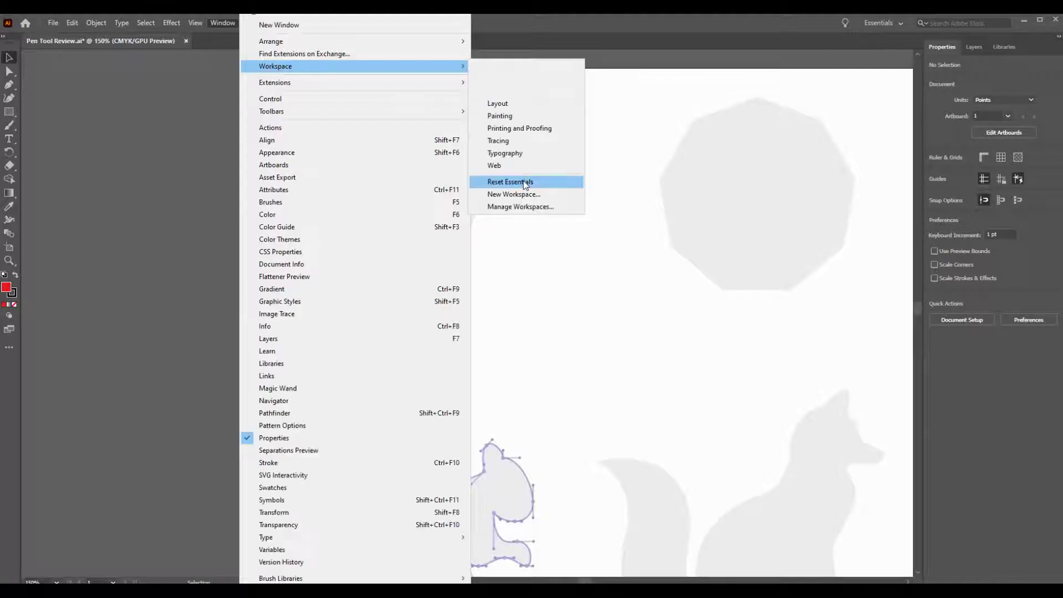
click(509, 182)
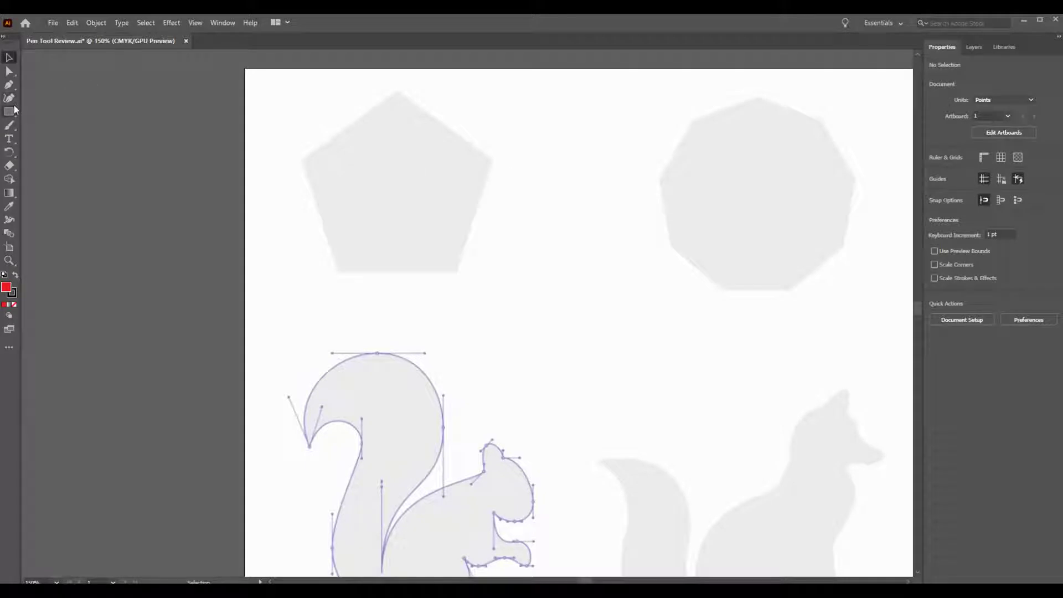
click(974, 47)
click(944, 46)
click(972, 48)
click(951, 49)
Trace the gray pentagon template with the Pen tool, placing an anchor at each corner and closing the path at the top point
click(13, 83)
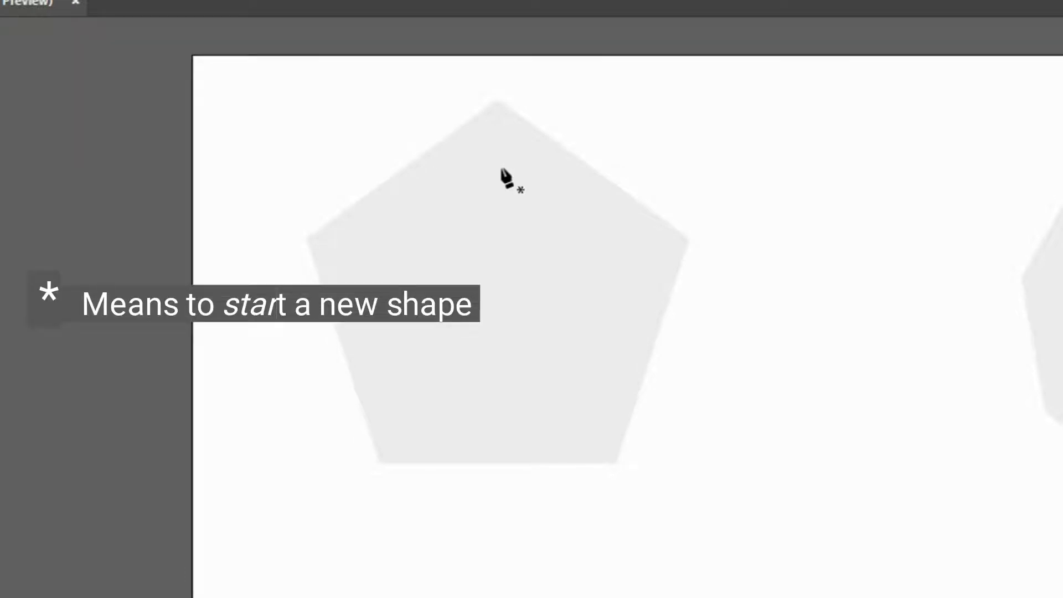
click(495, 101)
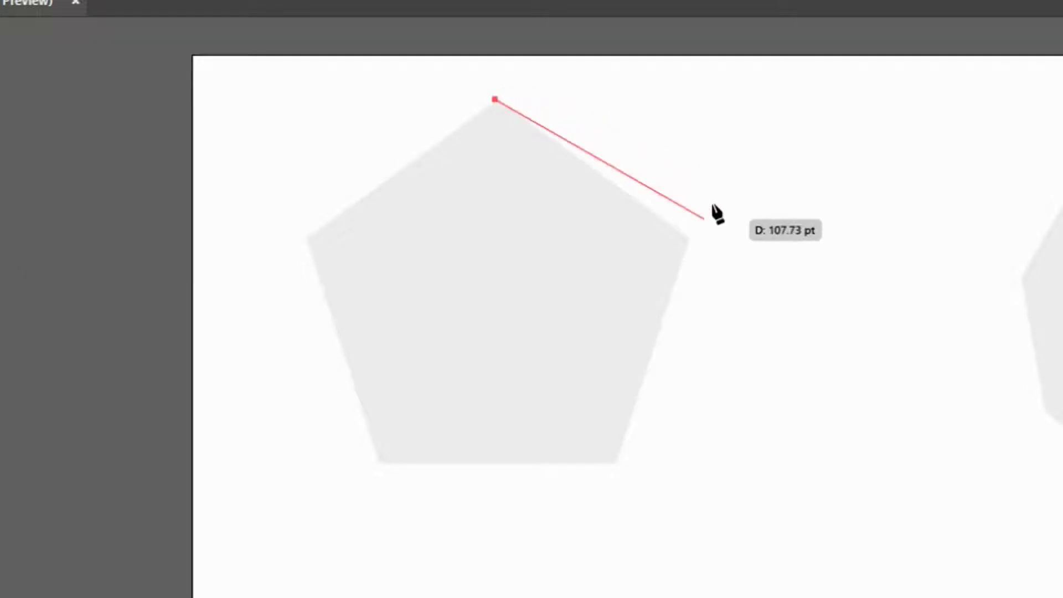
click(685, 237)
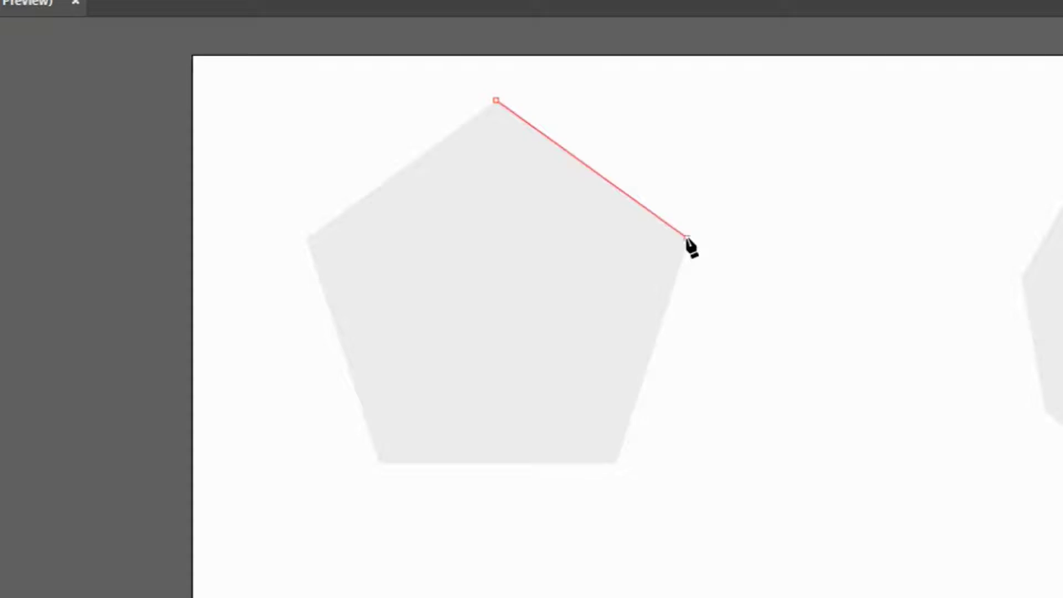
click(617, 461)
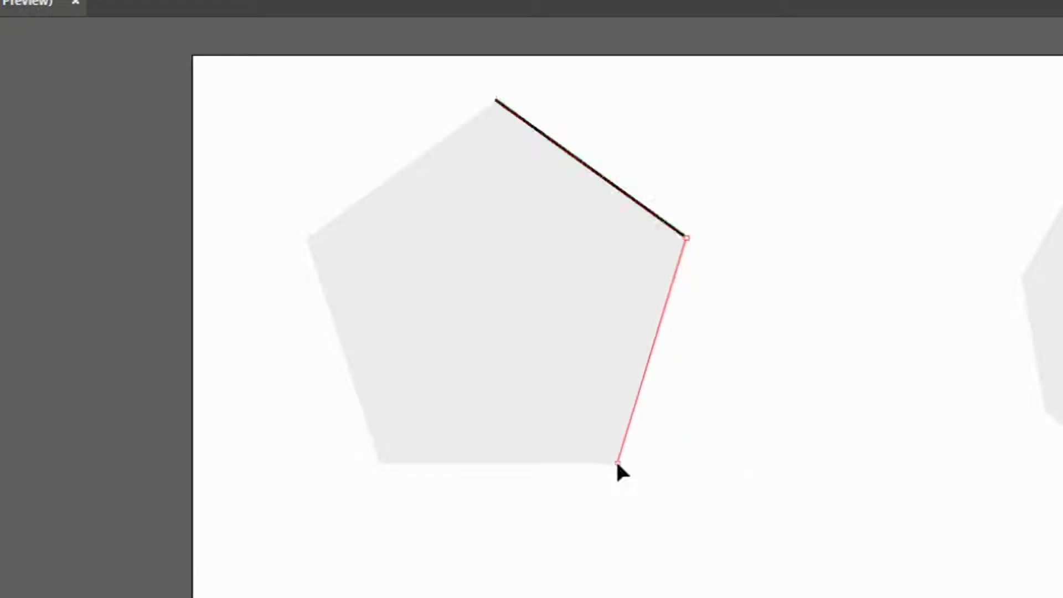
click(383, 463)
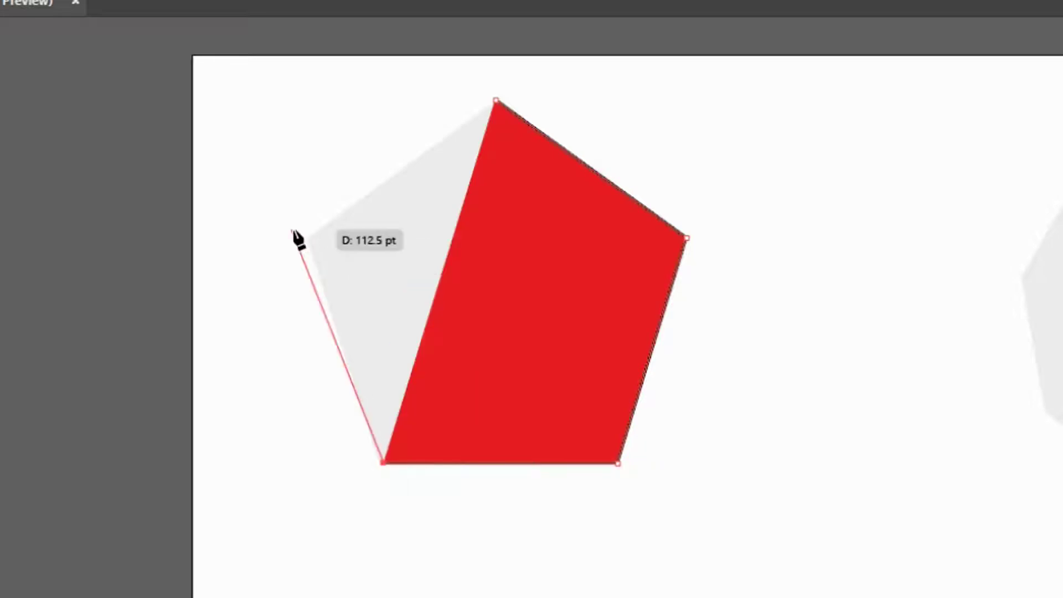
click(309, 237)
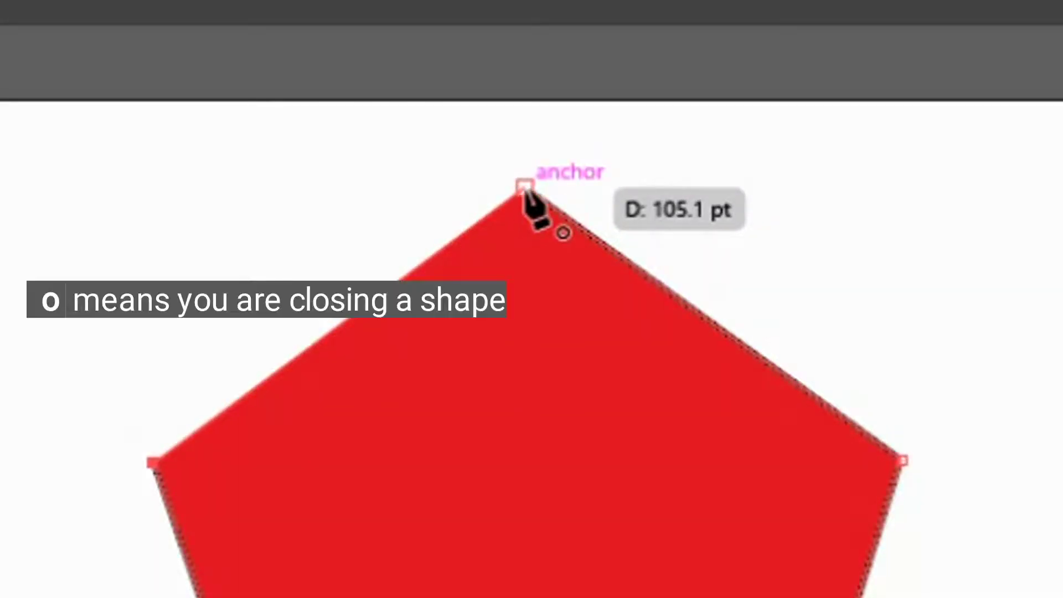
click(524, 187)
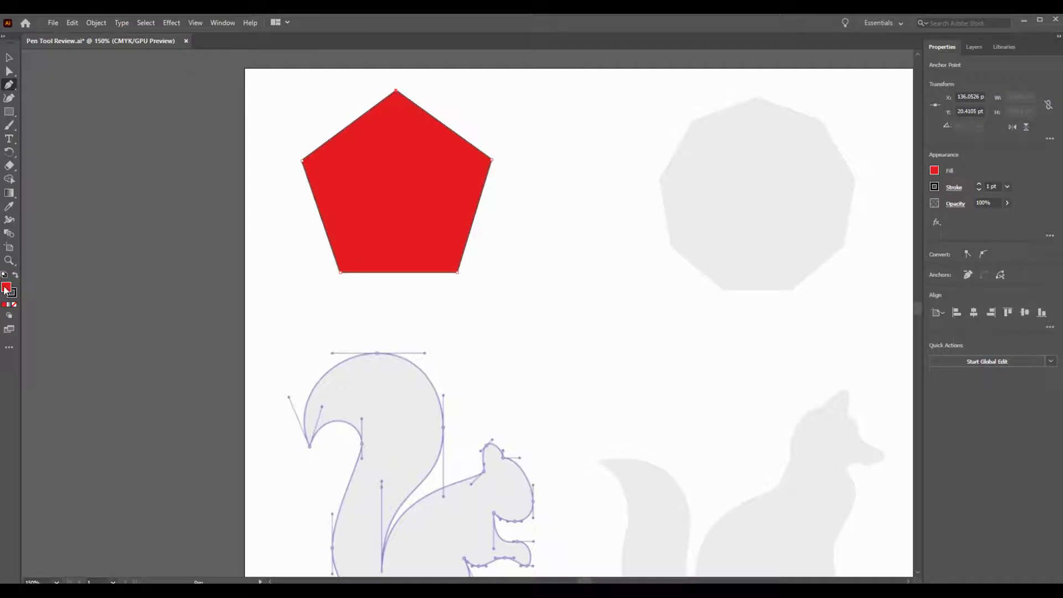
Select the traced pentagon and change its fill color to yellow
click(9, 58)
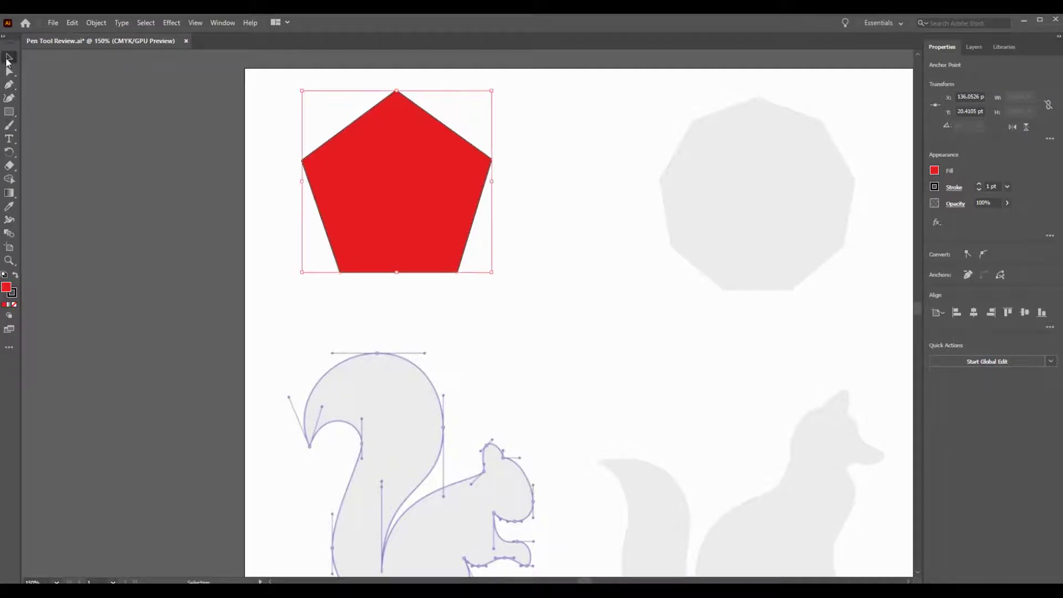
click(372, 162)
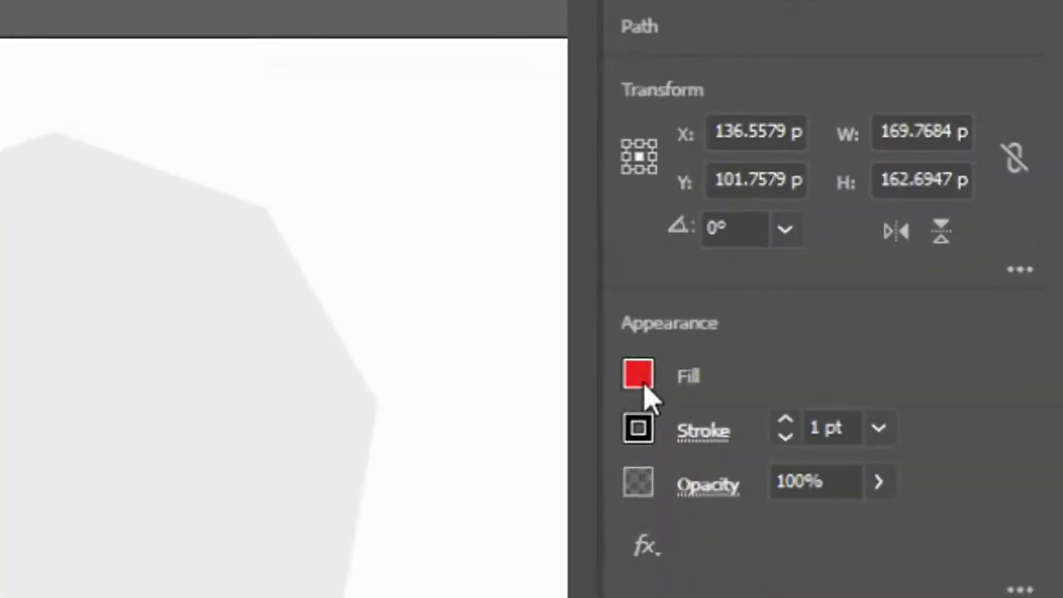
click(935, 171)
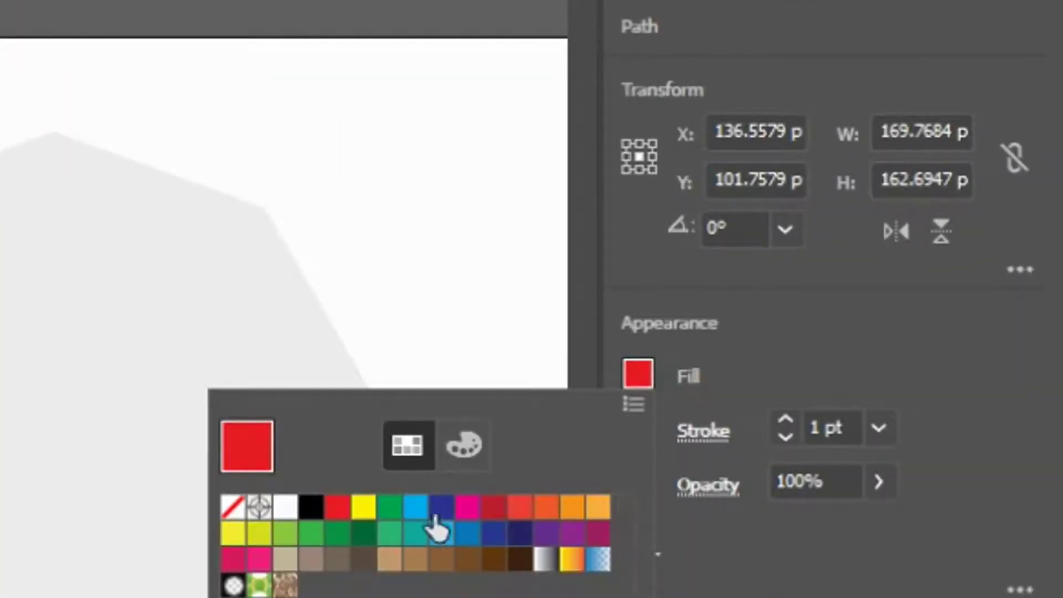
click(360, 508)
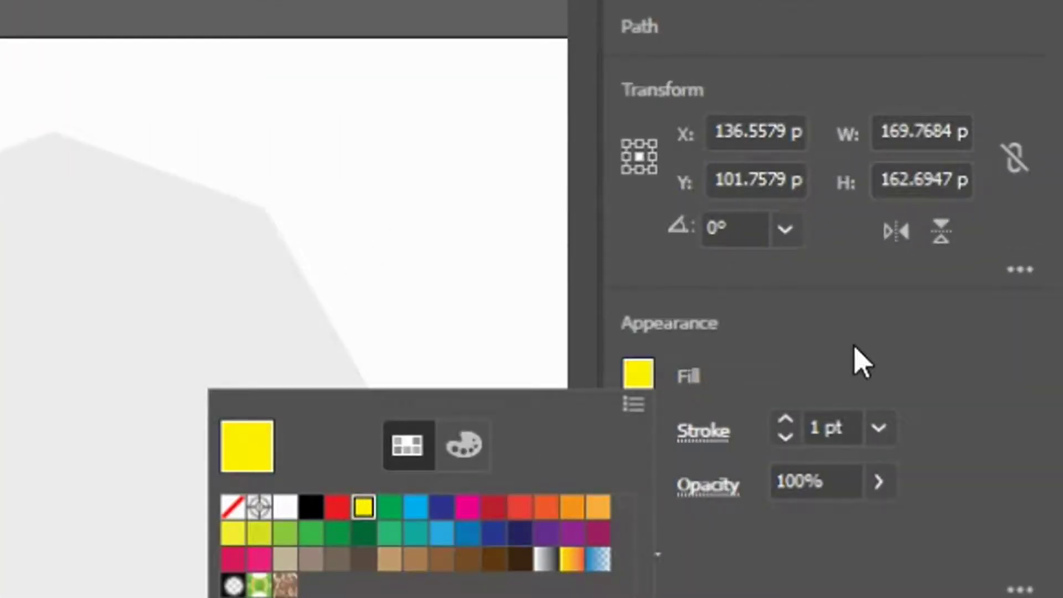
click(825, 357)
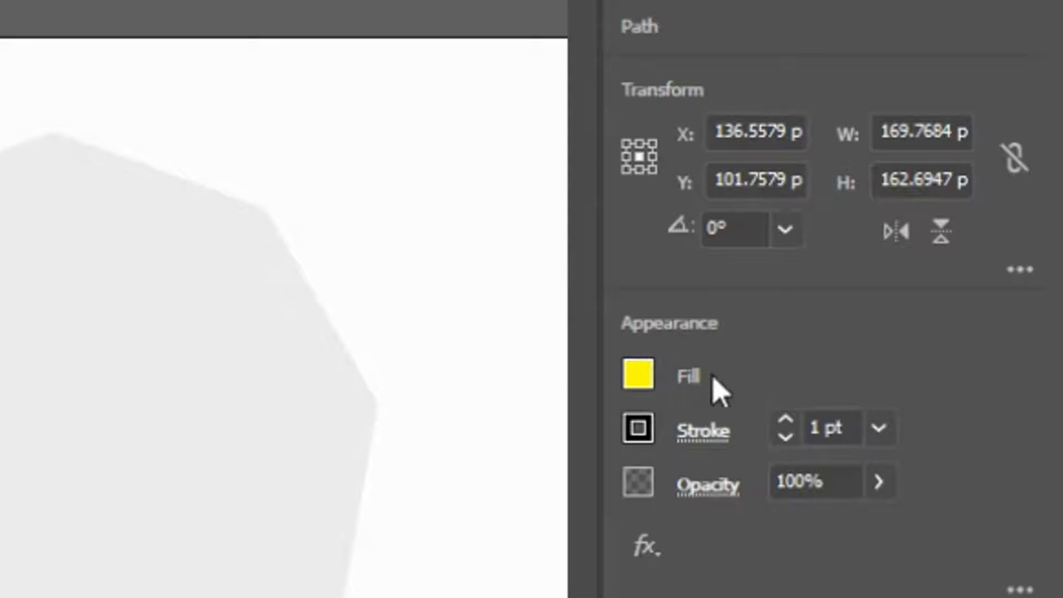
Set the pentagon's stroke to 3 pt in light orange and deselect the shape
click(786, 421)
click(636, 433)
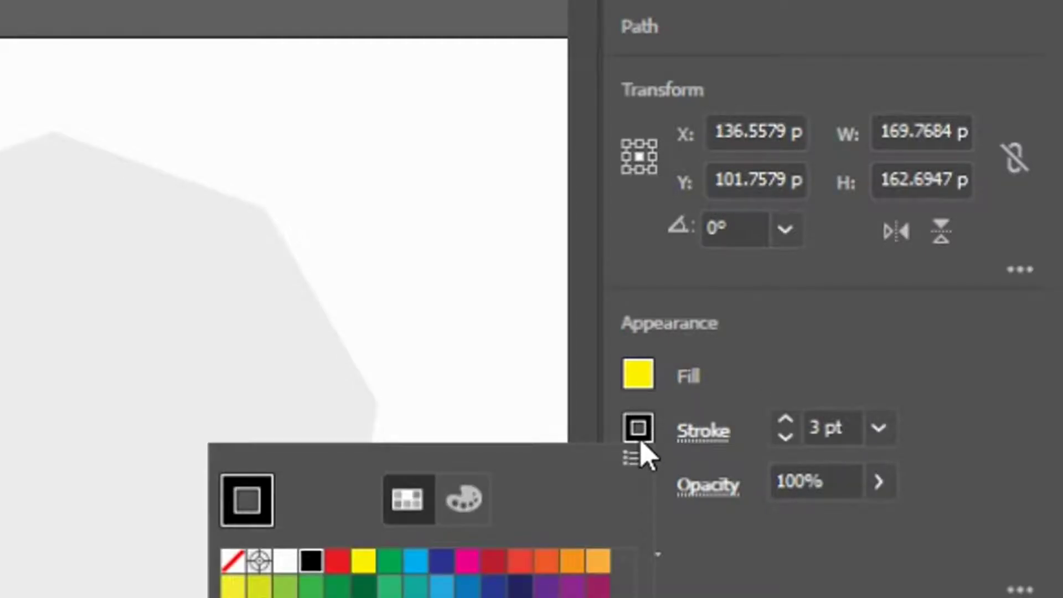
click(595, 561)
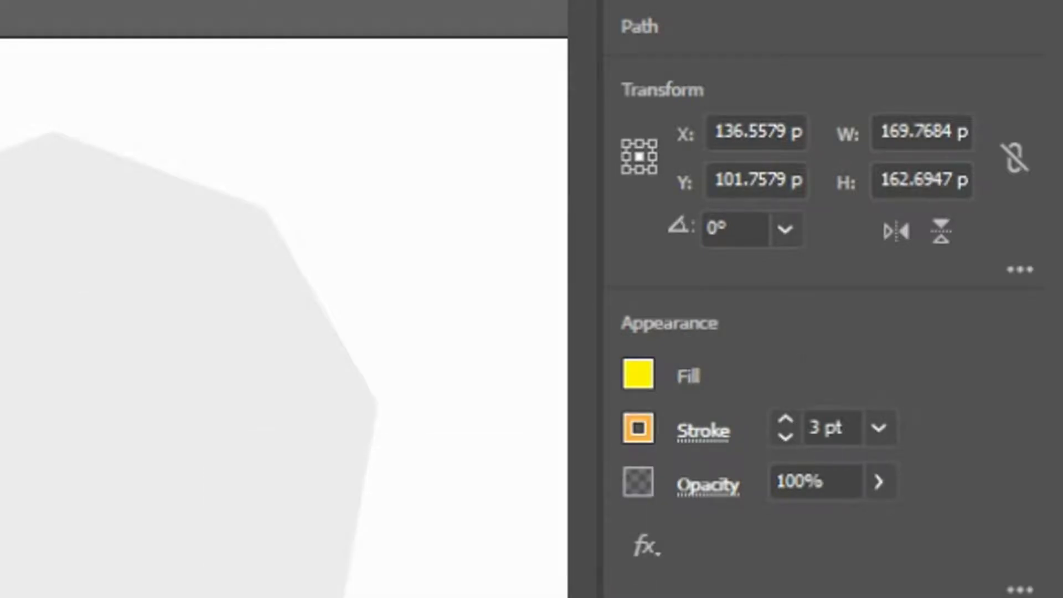
key(ctrl+shift+a)
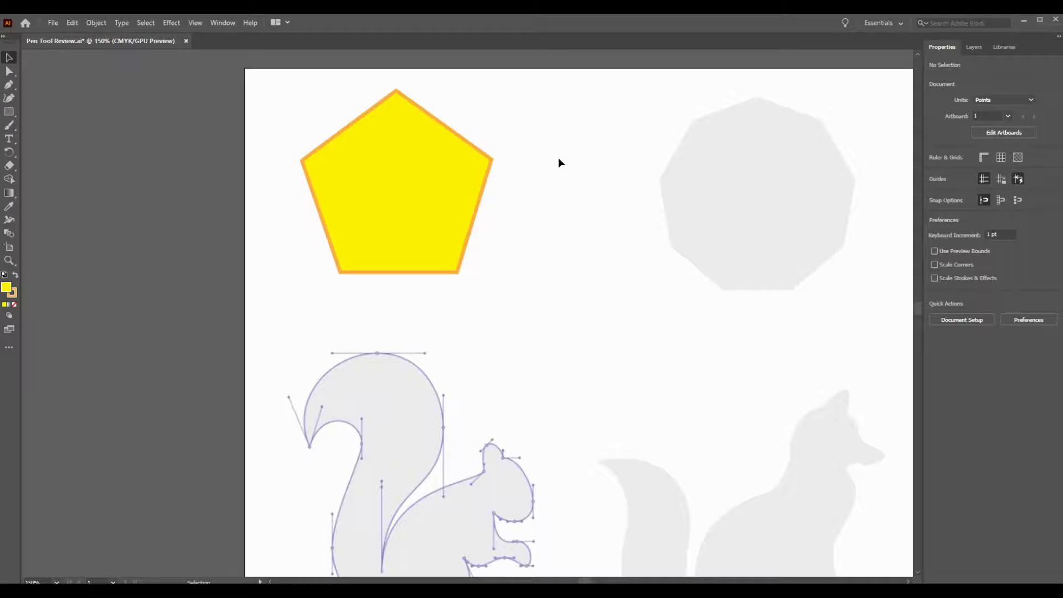
Expand Layer 2 in the layer list to examine the pentagon path it contains
click(975, 47)
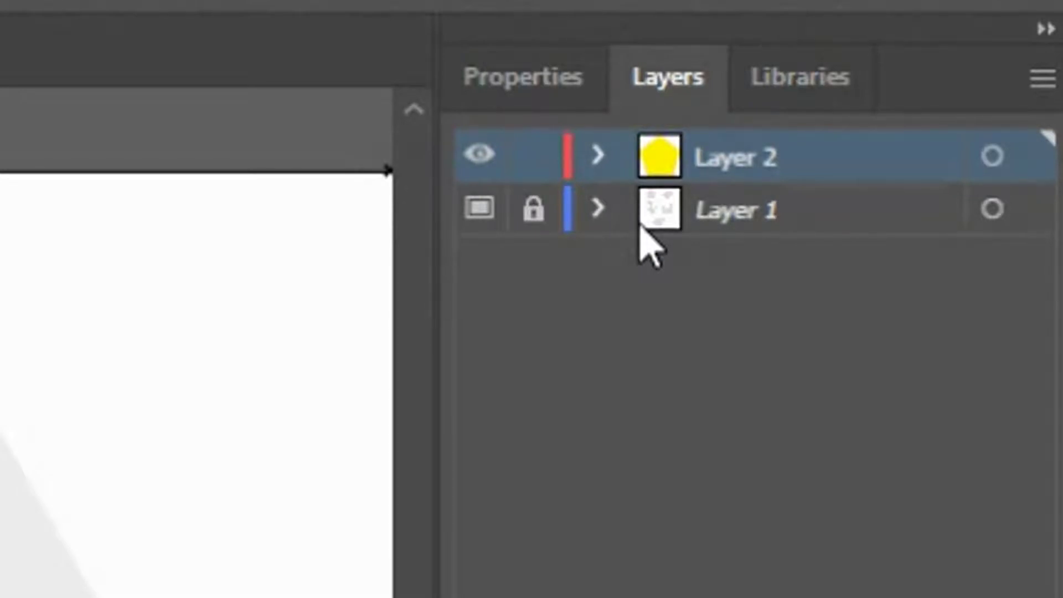
click(597, 159)
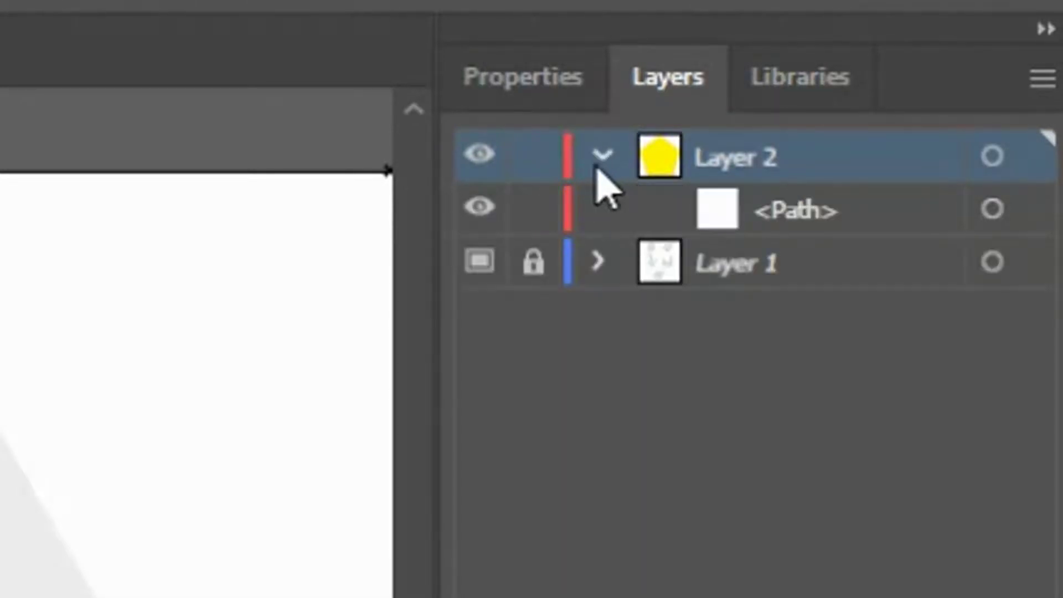
click(597, 159)
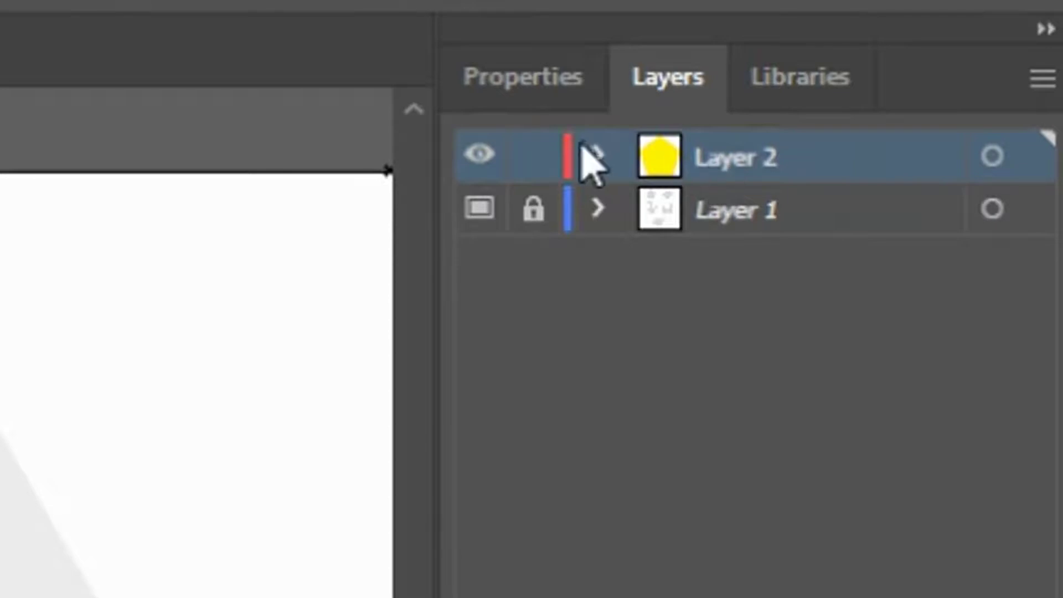
click(598, 157)
click(599, 158)
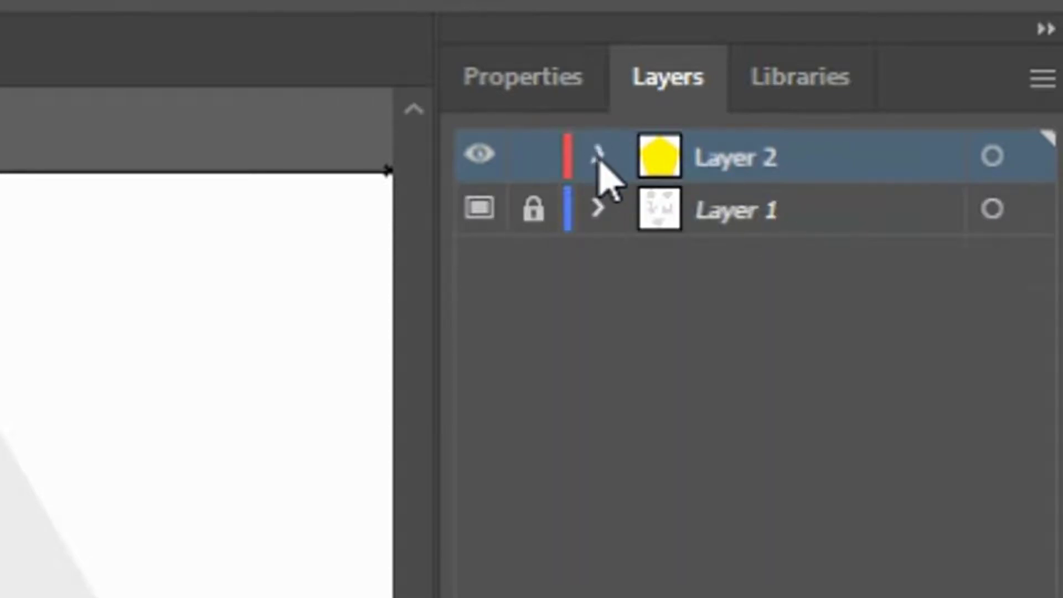
click(598, 157)
click(599, 157)
click(598, 157)
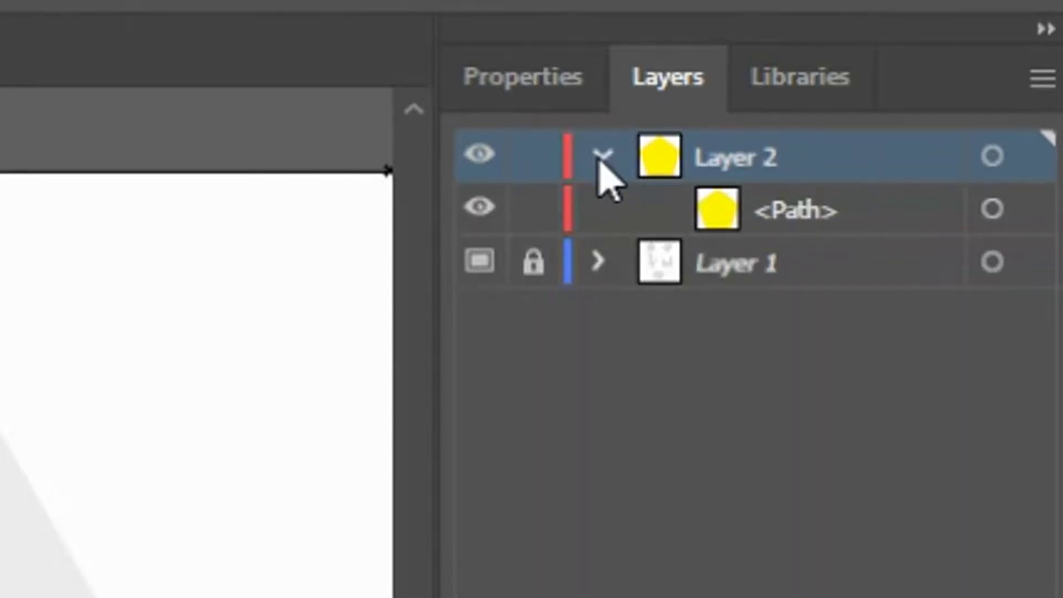
click(598, 158)
click(599, 157)
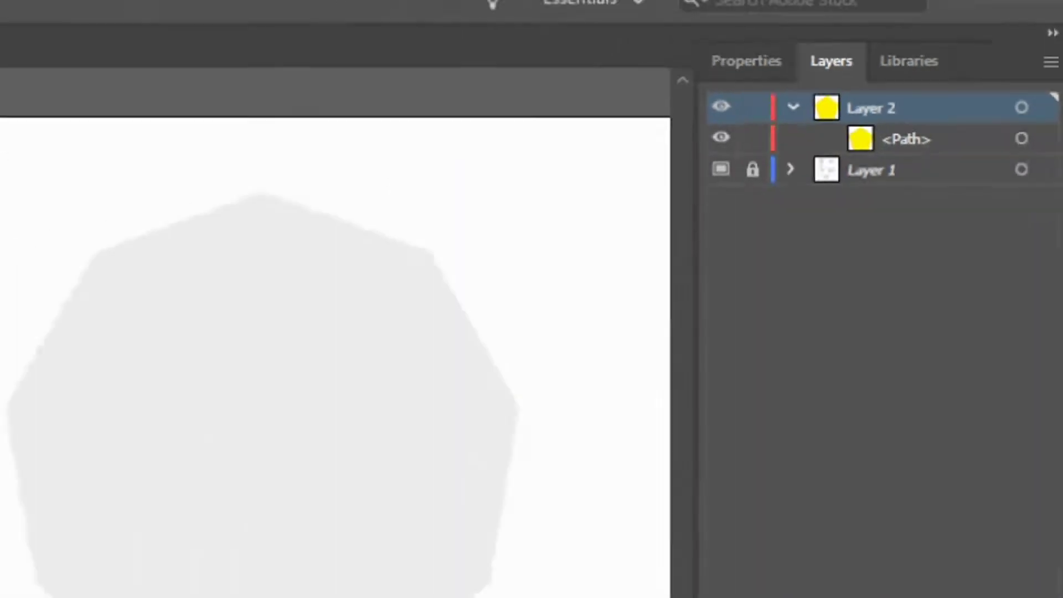
Trace the gray nine-sided polygon template with the Pen tool as a closed path, placing an anchor at each corner
click(8, 84)
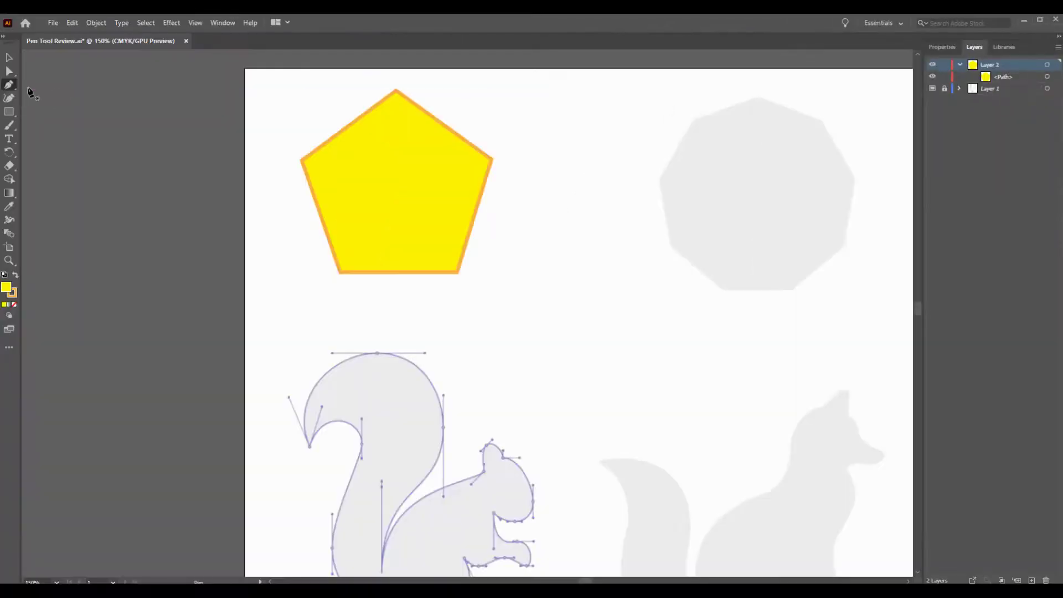
click(757, 95)
click(821, 119)
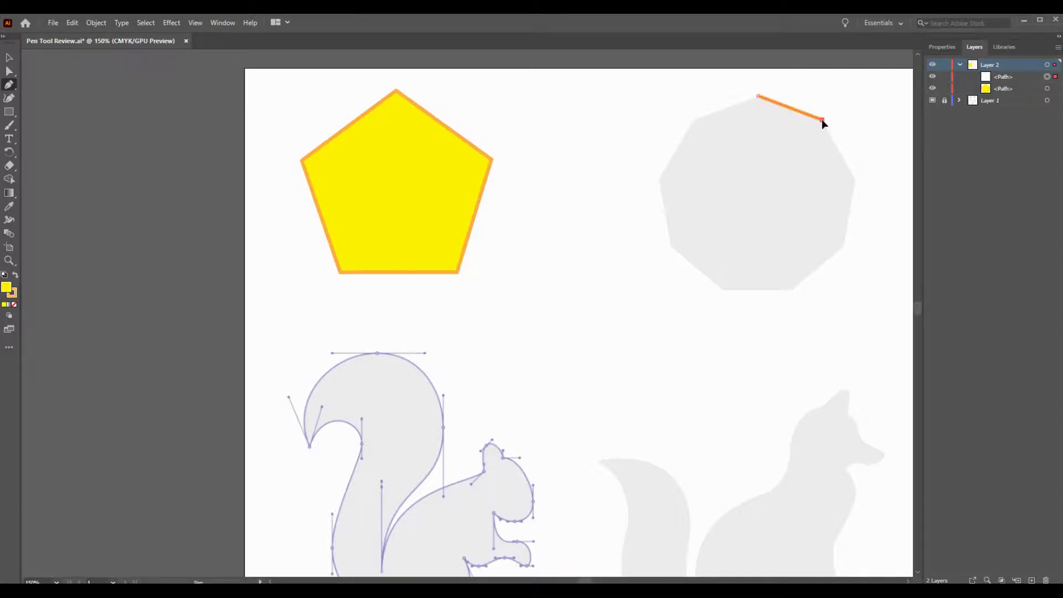
click(855, 178)
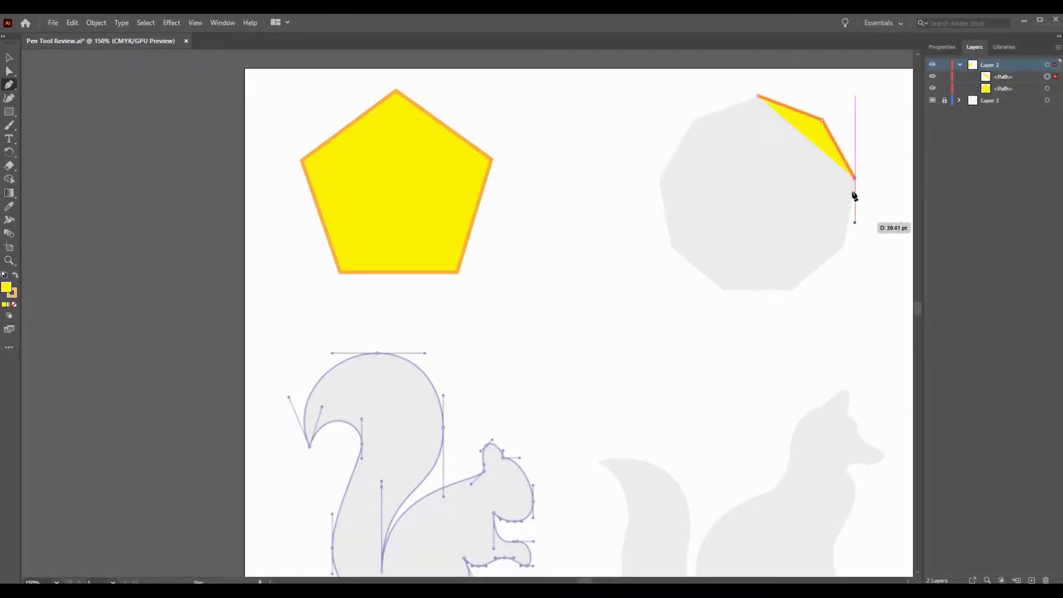
click(843, 246)
click(790, 290)
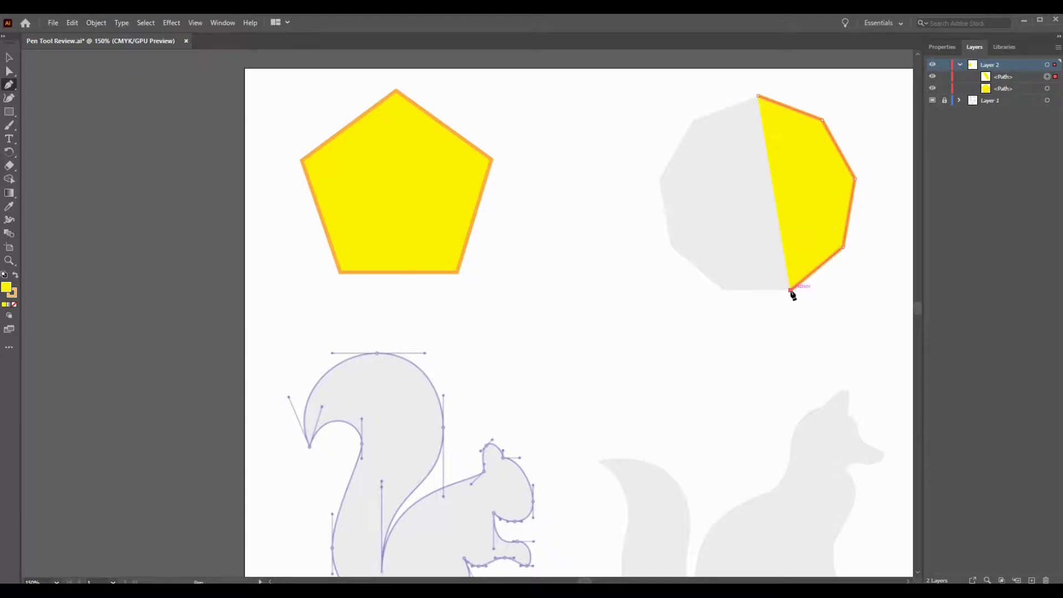
click(723, 290)
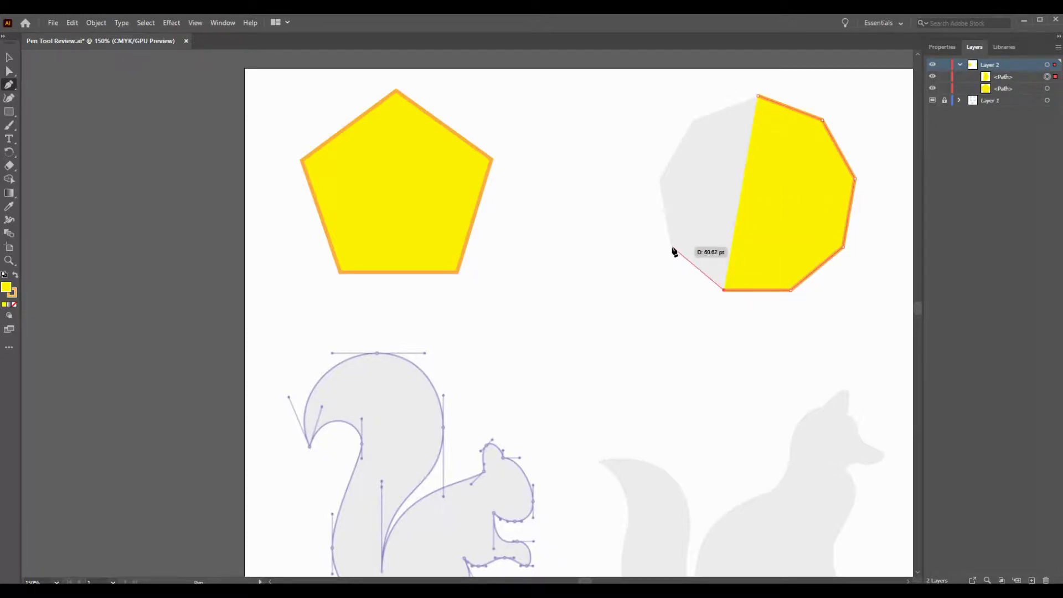
click(671, 246)
click(662, 182)
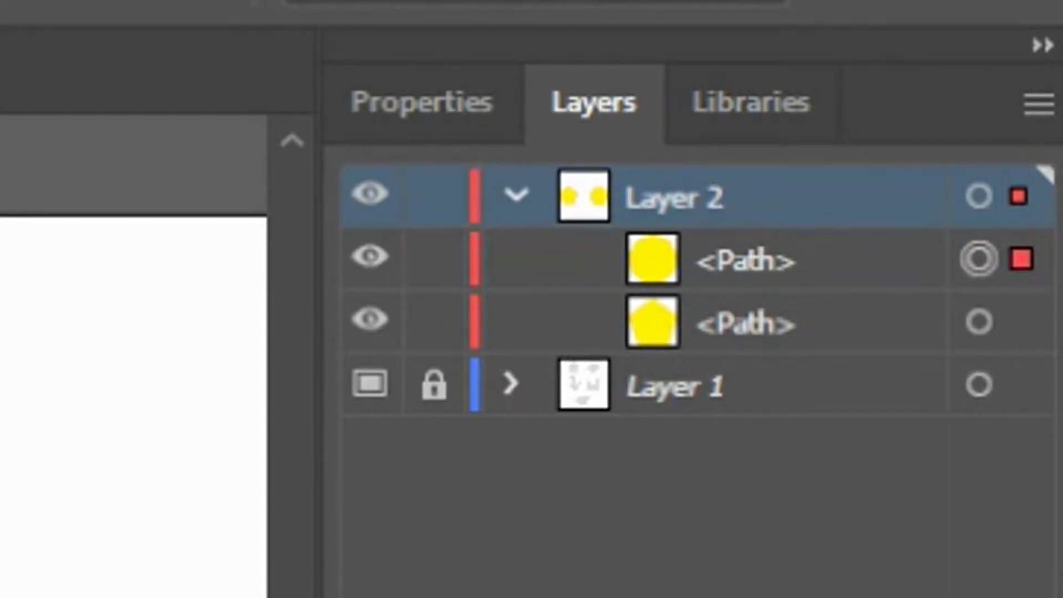
Review the two paths listed inside Layer 2 and leave the layer collapsed
click(526, 199)
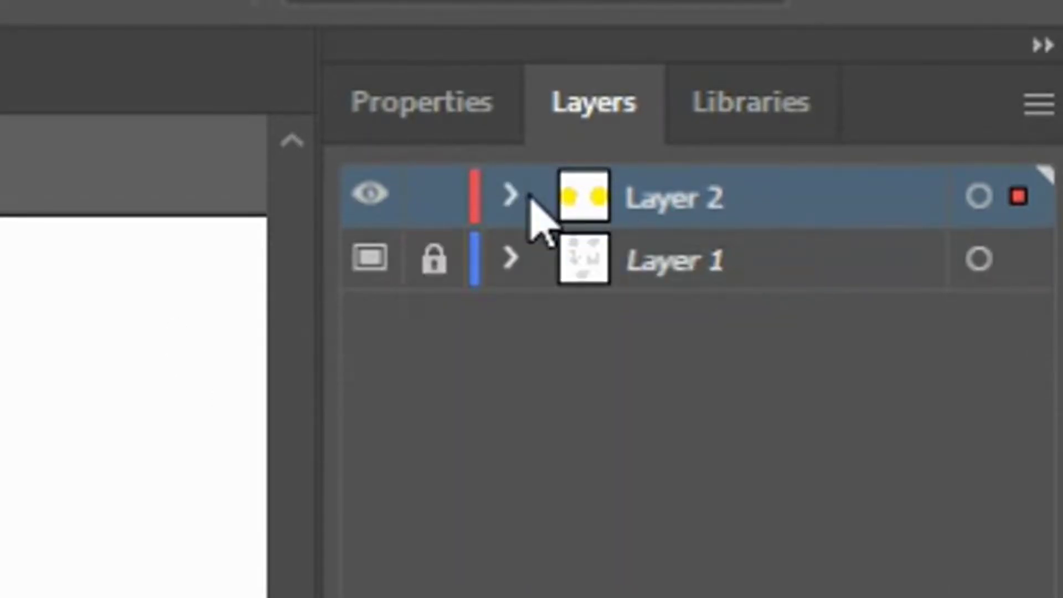
click(525, 196)
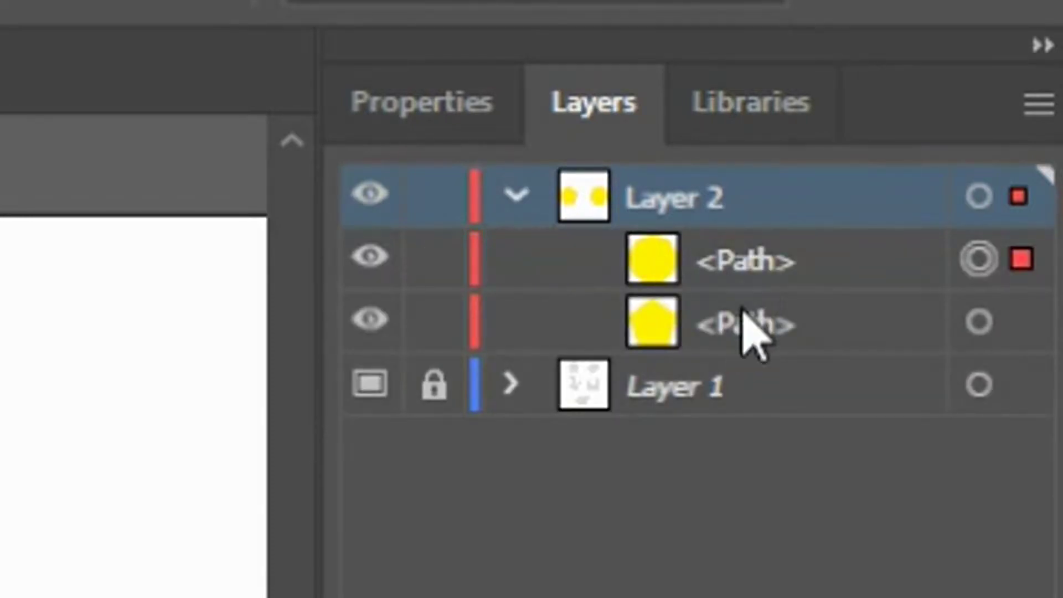
click(512, 197)
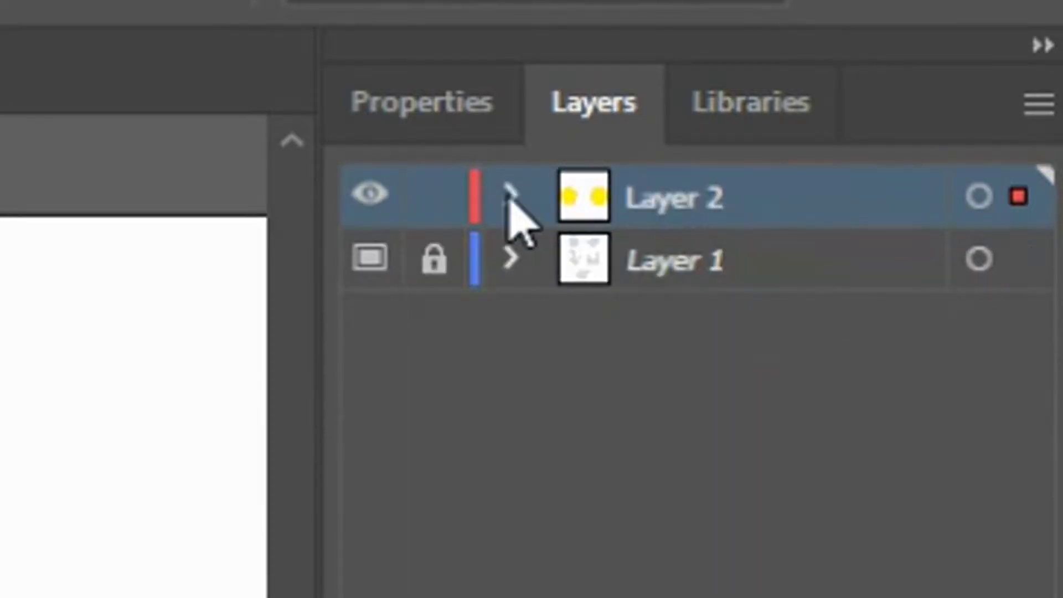
click(511, 194)
click(501, 196)
Toggle Layer 2's visibility off and on to check which shapes belong to it
click(370, 193)
click(370, 194)
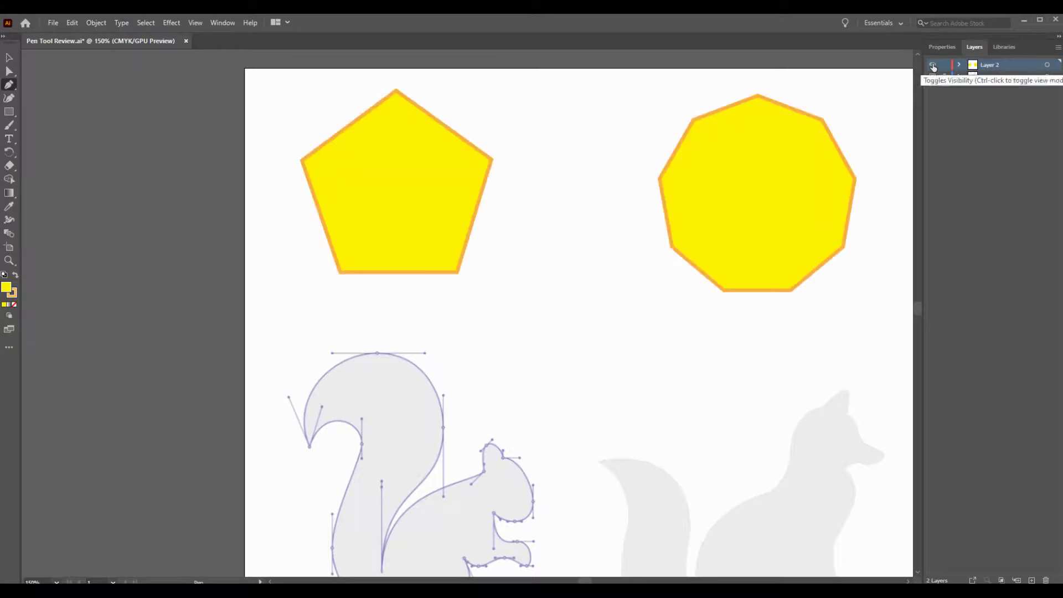
click(933, 65)
click(932, 65)
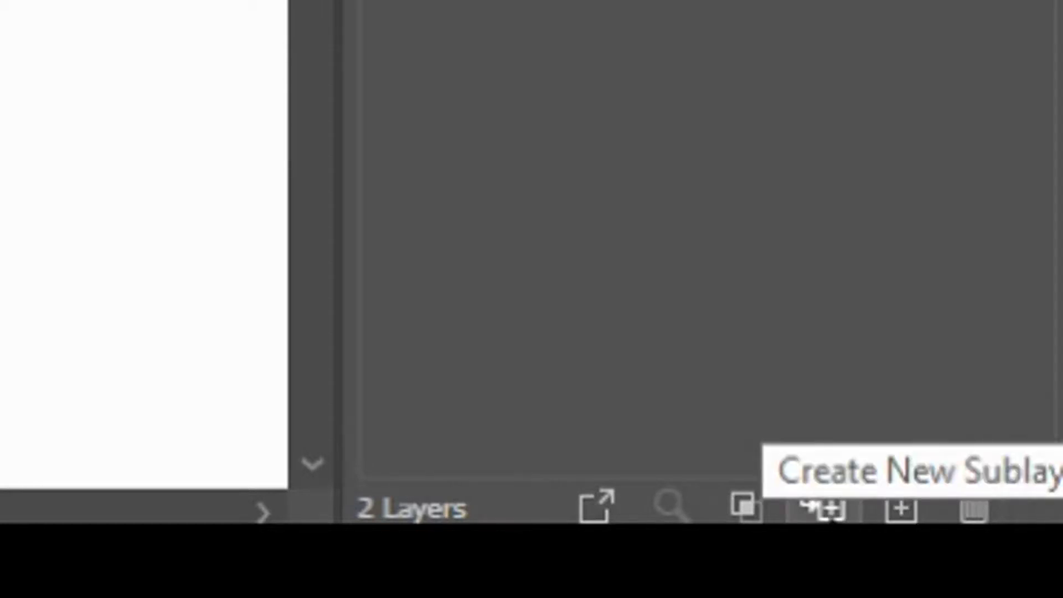
Try adding a sublayer inside Layer 2, and undo it
click(823, 509)
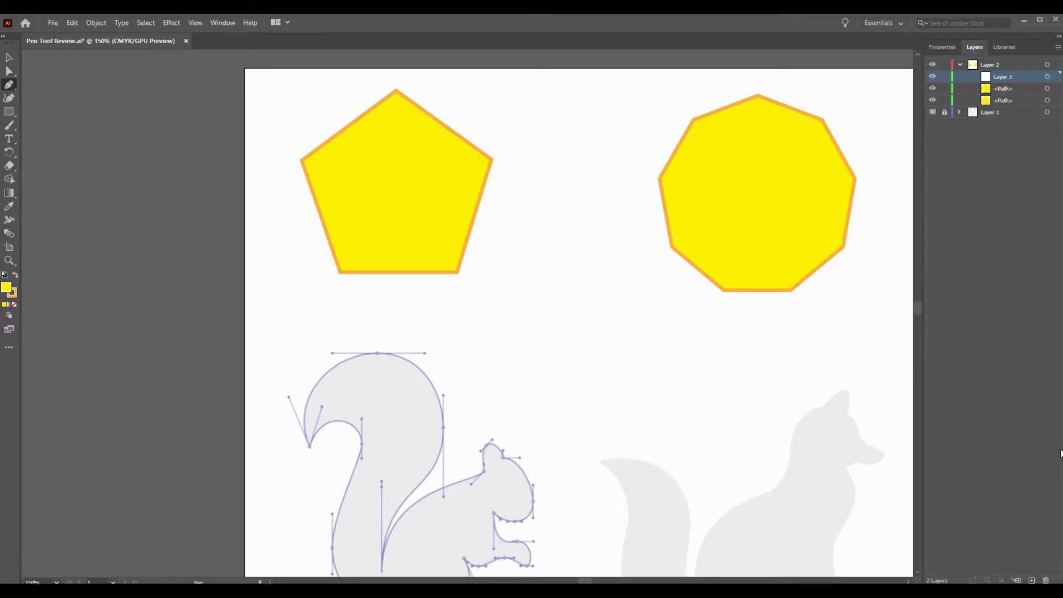
key(ctrl+z)
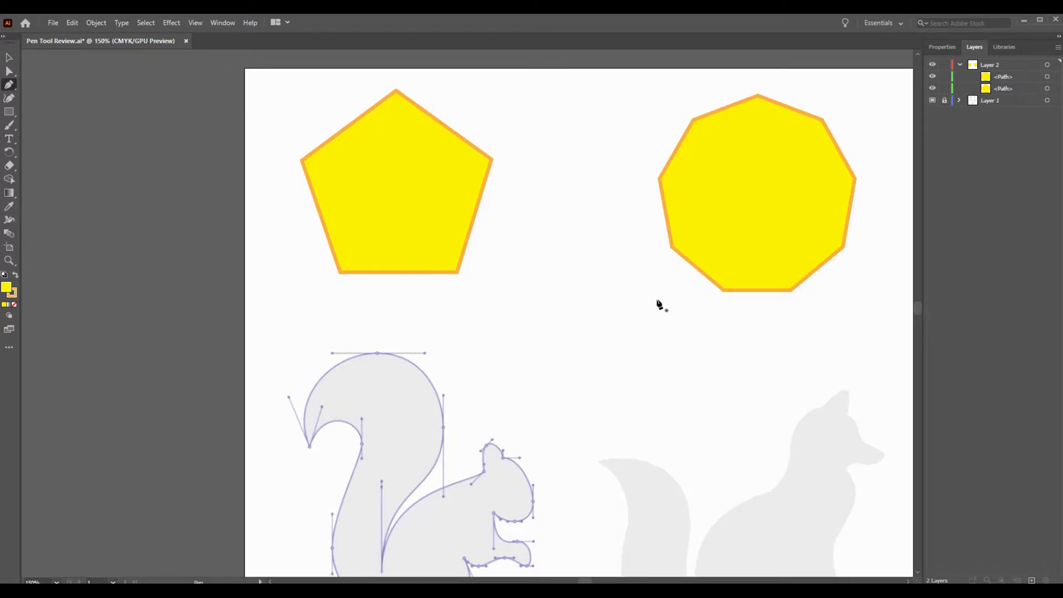
Select the nine-sided polygon and the pentagon in turn to check which path each one matches in Layer 2
key(v)
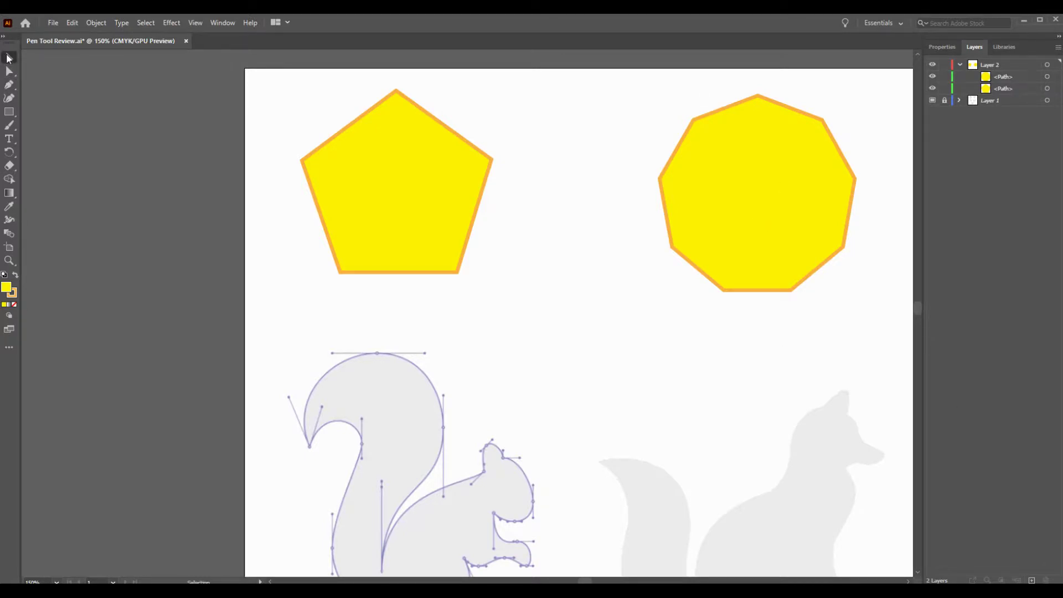
click(806, 203)
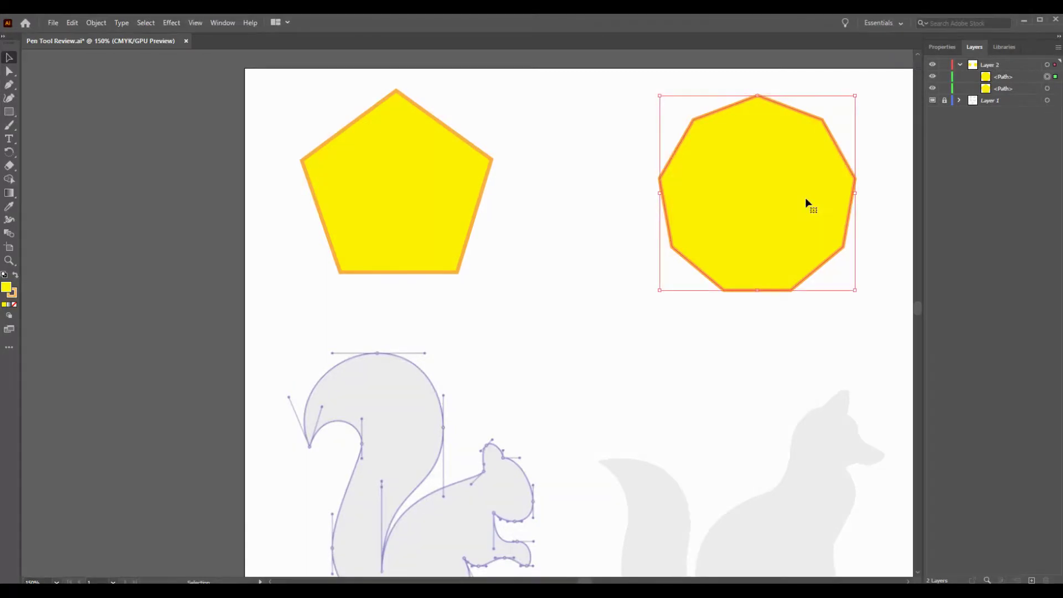
click(467, 176)
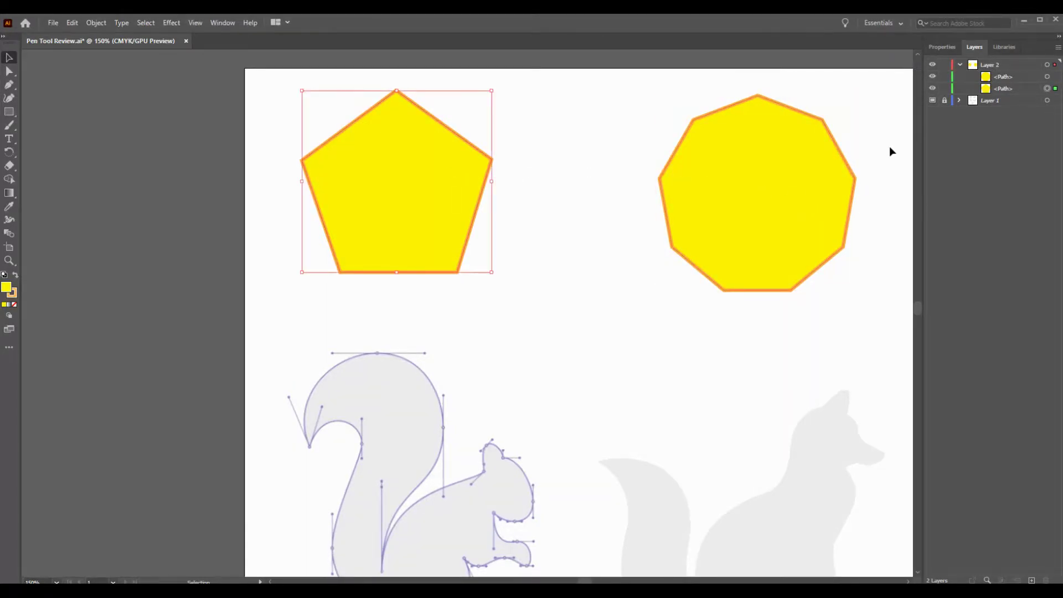
click(830, 161)
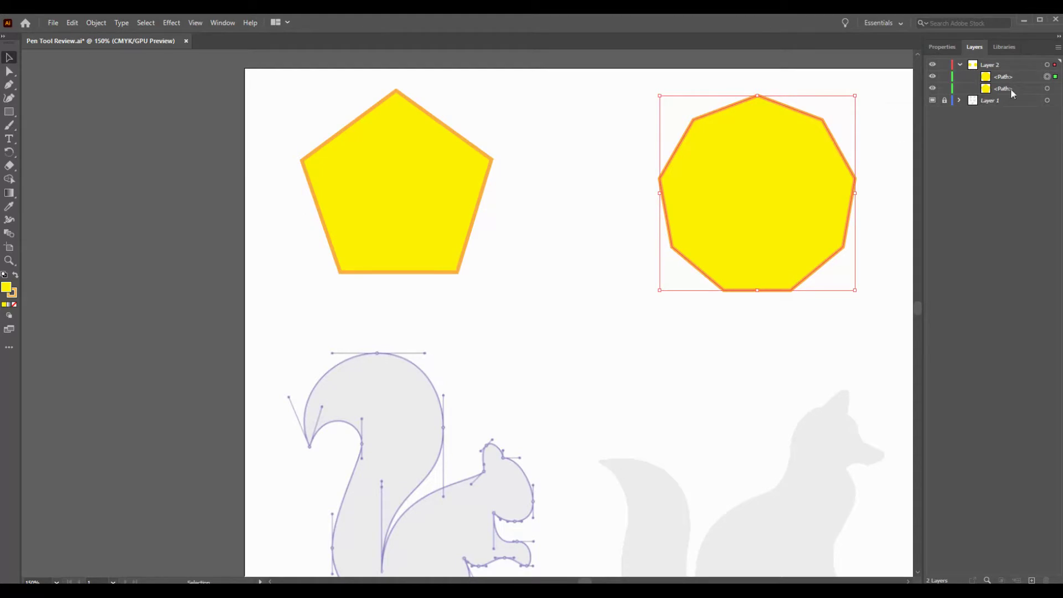
Create a new layer above Layer 2 and move the nine-sided polygon's path into it
mouse_move(1014, 75)
mouse_down()
mouse_move(1012, 55)
mouse_move(1006, 77)
mouse_move(1007, 60)
mouse_move(995, 69)
mouse_up()
click(959, 65)
key(ctrl+l)
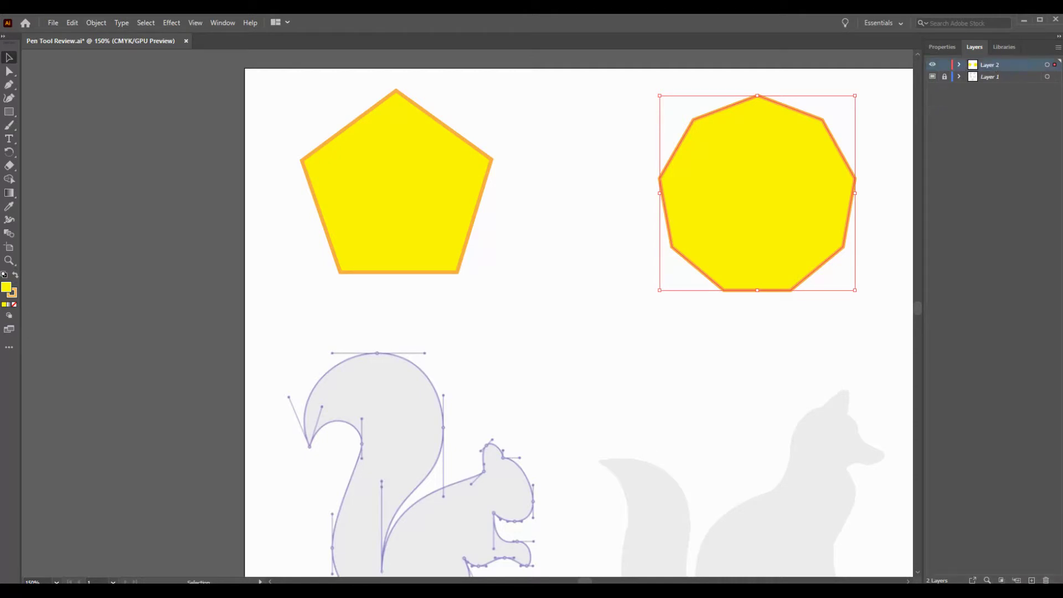
click(999, 75)
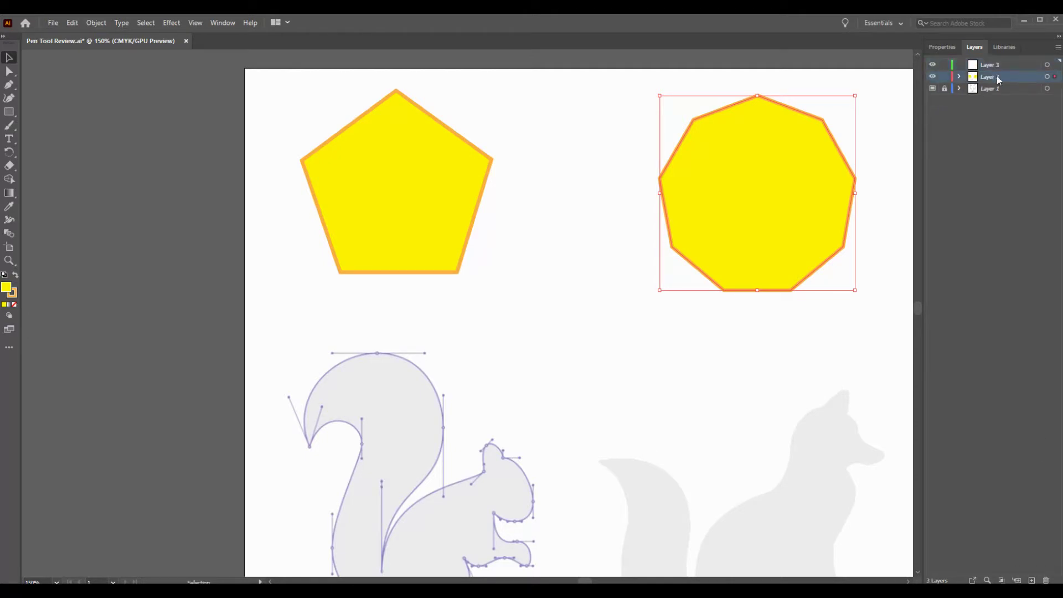
click(959, 76)
drag(1003, 90, 1001, 64)
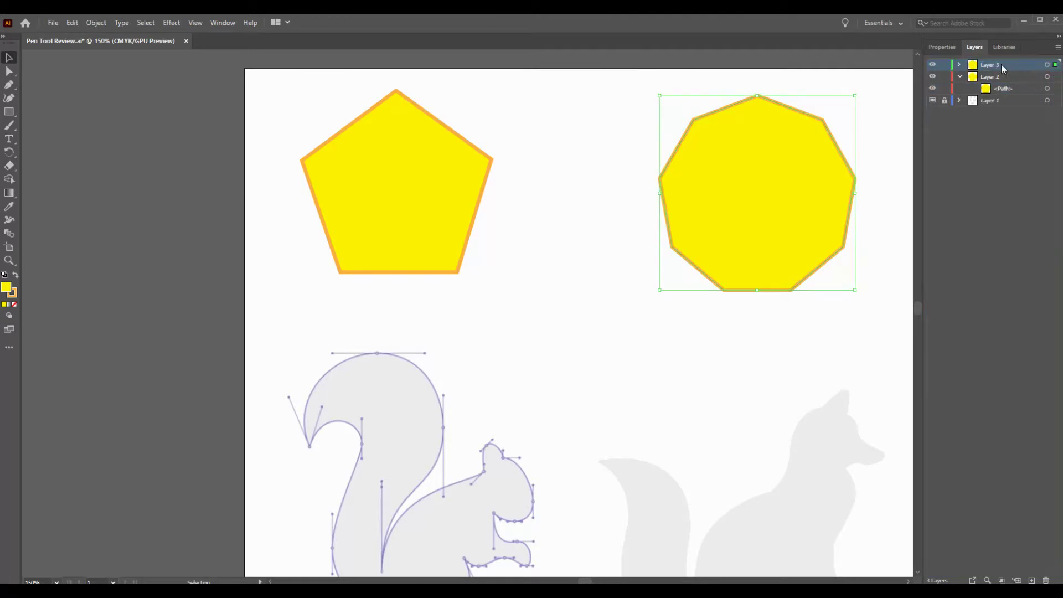
Toggle Layer 3's visibility off and on to check which shape belongs to it
click(933, 65)
click(933, 64)
click(933, 65)
click(932, 64)
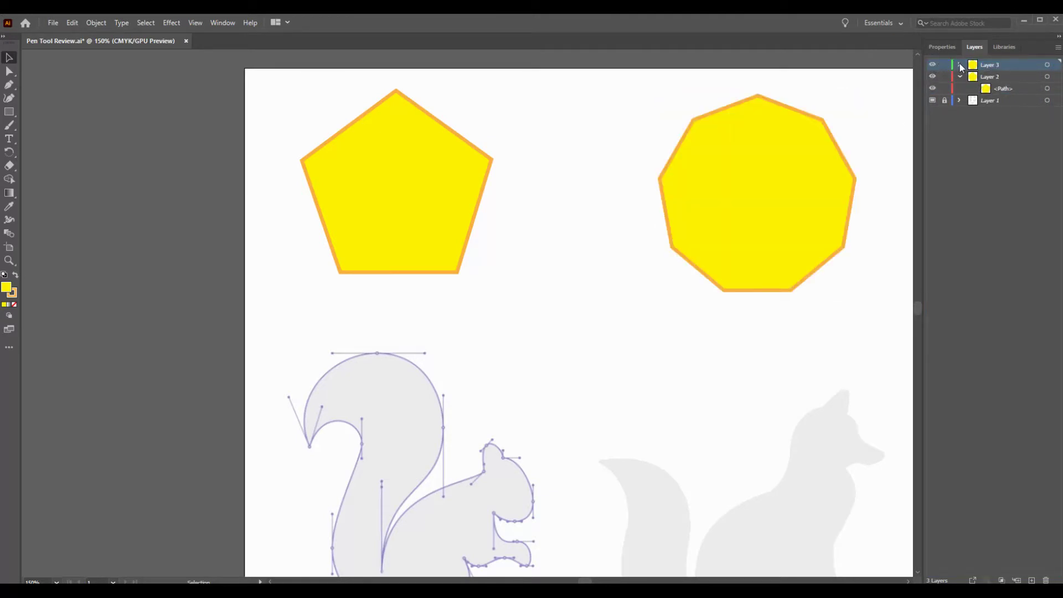
click(932, 65)
click(933, 65)
Undo the path's move and the creation of Layer 3
key(ctrl+z)
key(ctrl+z)
key(ctrl+z)
key(ctrl+z)
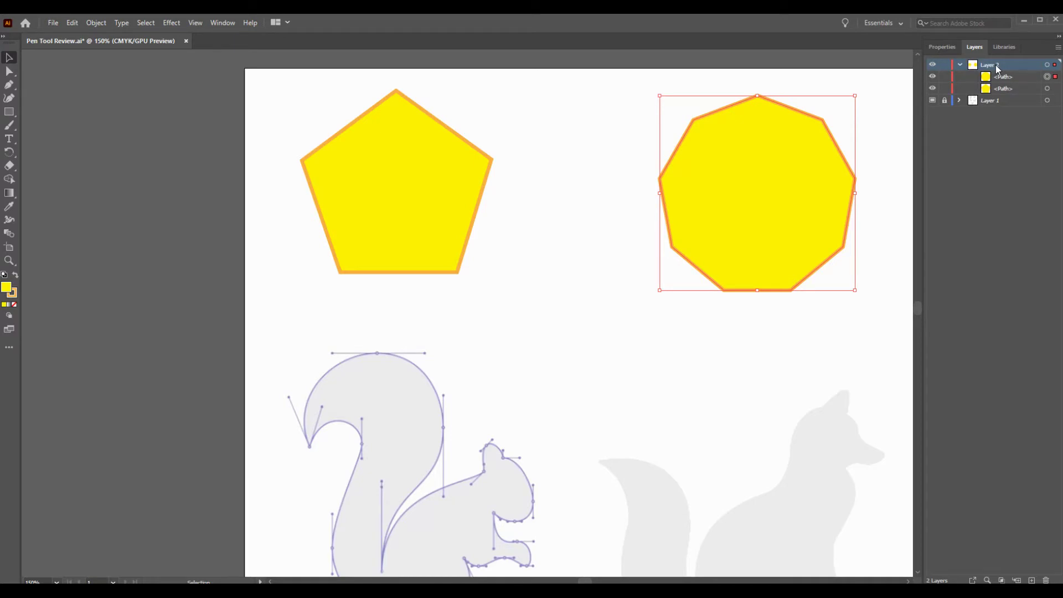
Rename Layer 2 as "Geometric Shapes" and collapse it in the layer list
double_click(996, 67)
text(Geo)
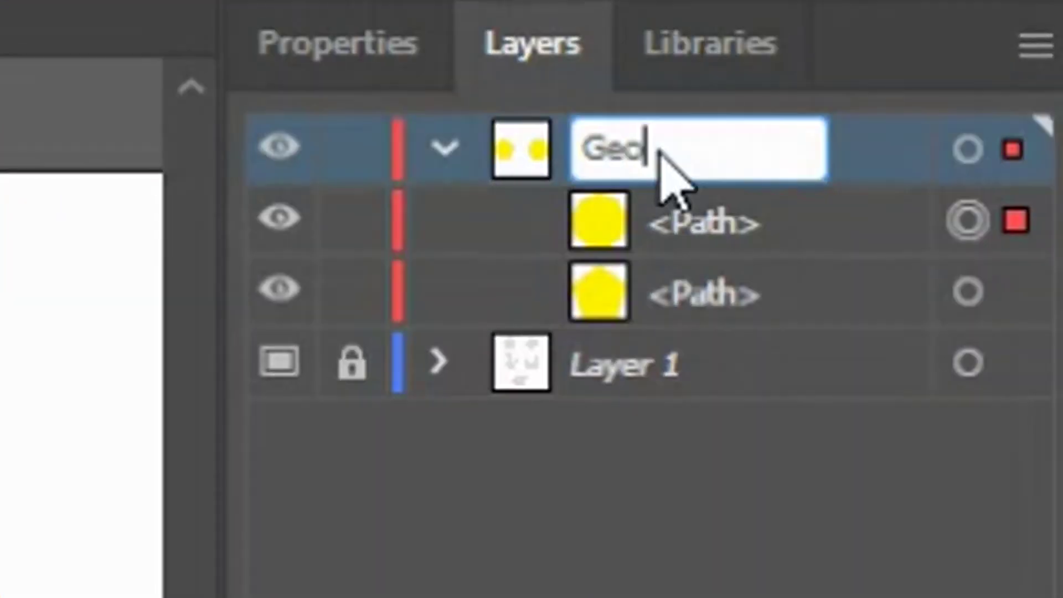
text(metrivc)
key(BackSpace)
key(BackSpace)
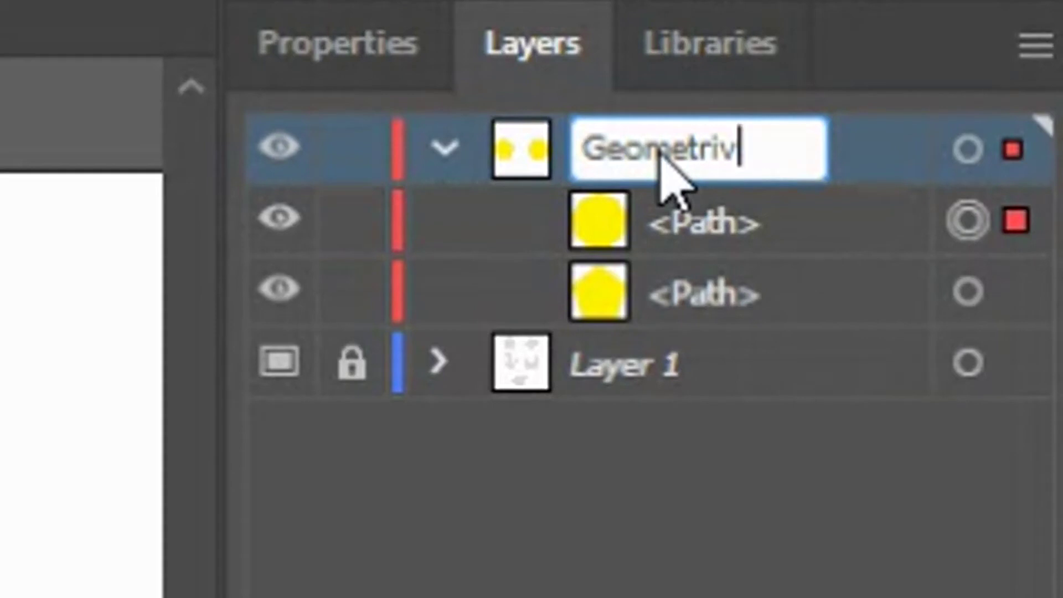
key(BackSpace)
text(c Shapes)
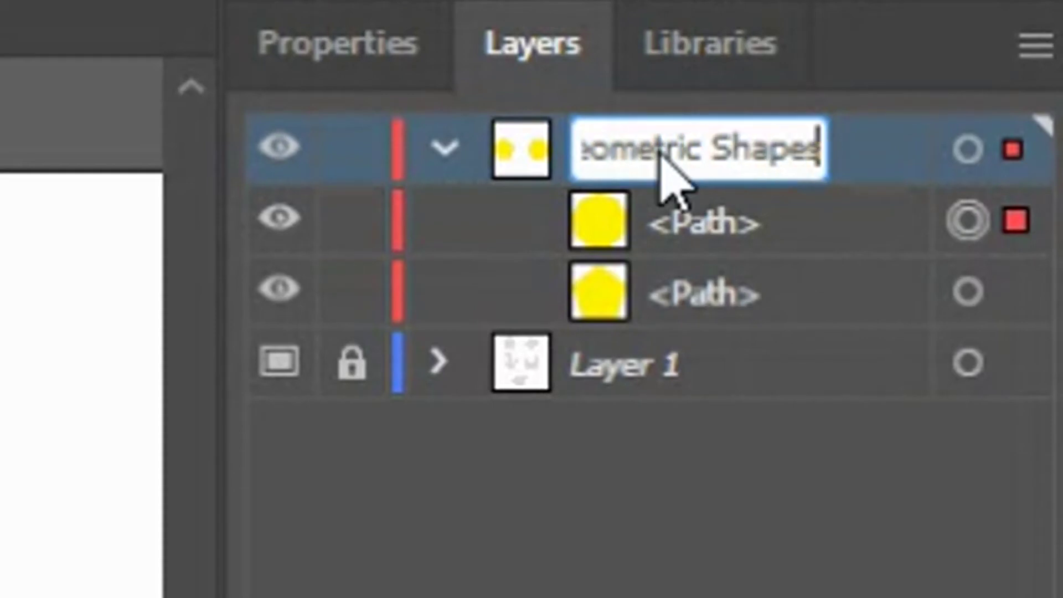
key(Return)
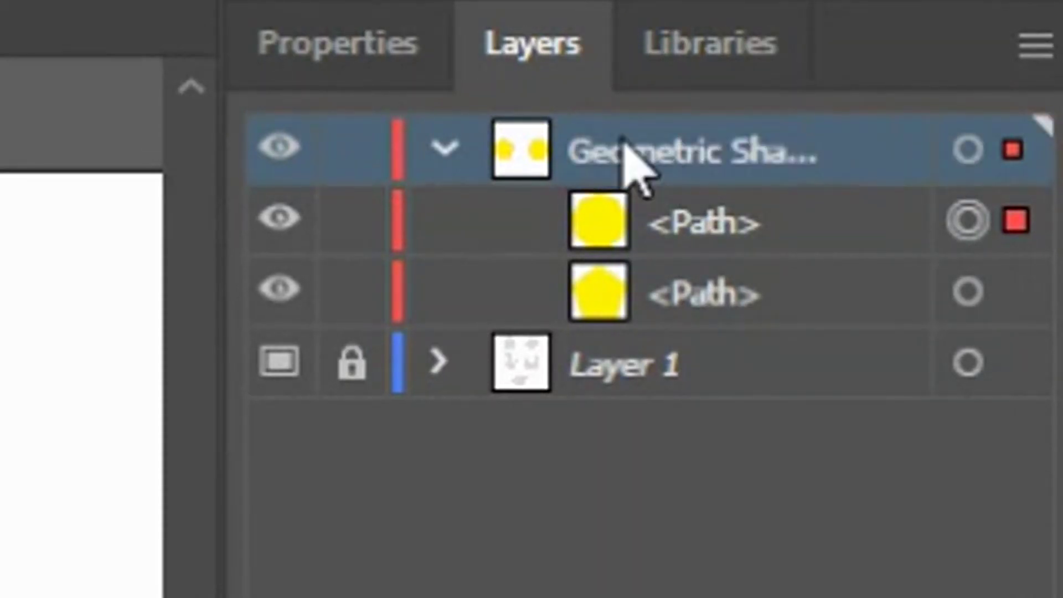
click(440, 149)
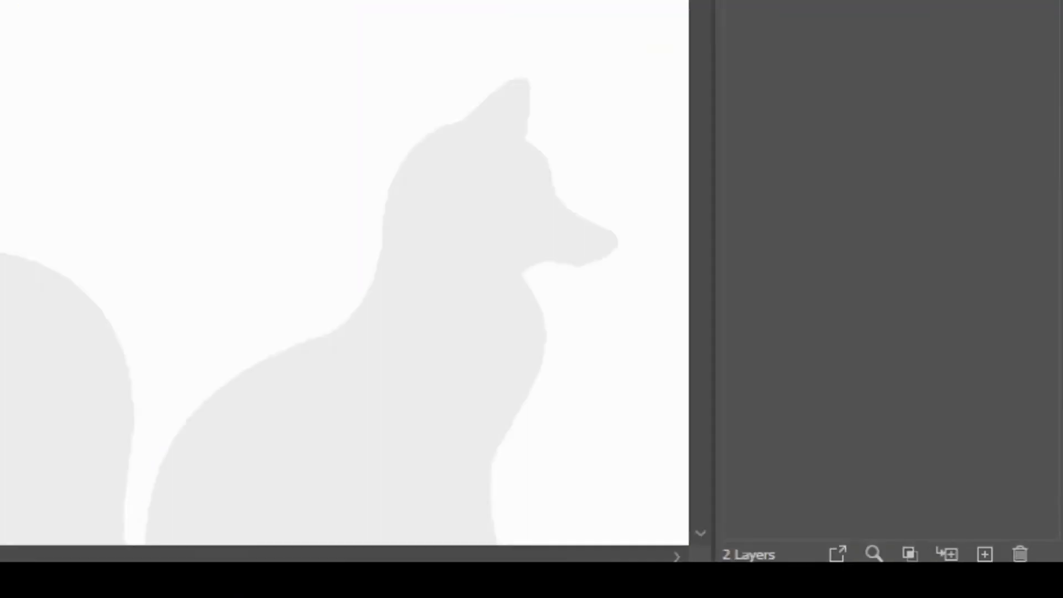
Create a new layer above Geometric Shapes and name it "Curves"
click(984, 554)
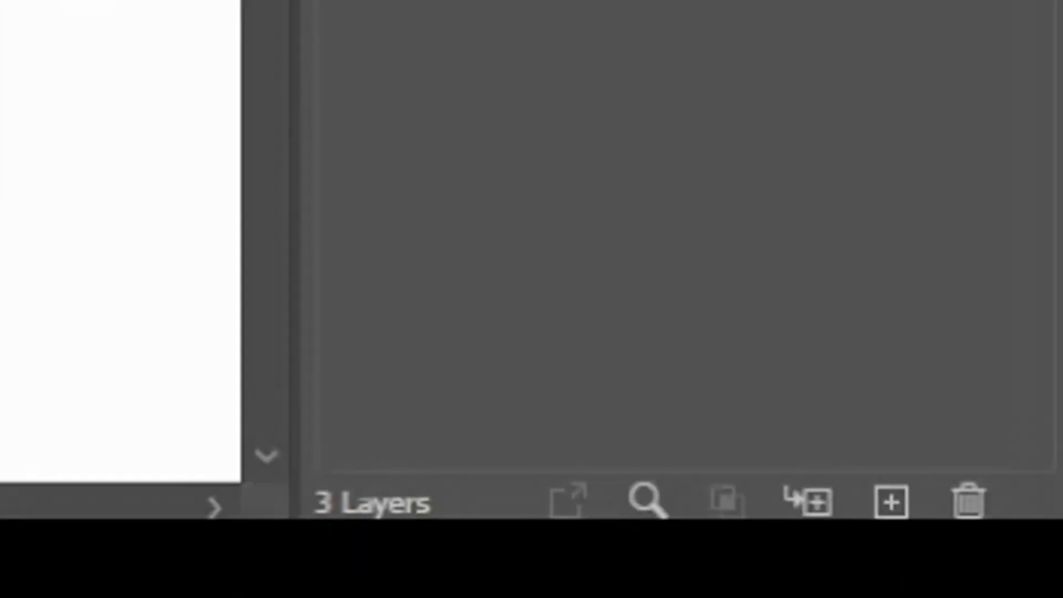
double_click(991, 65)
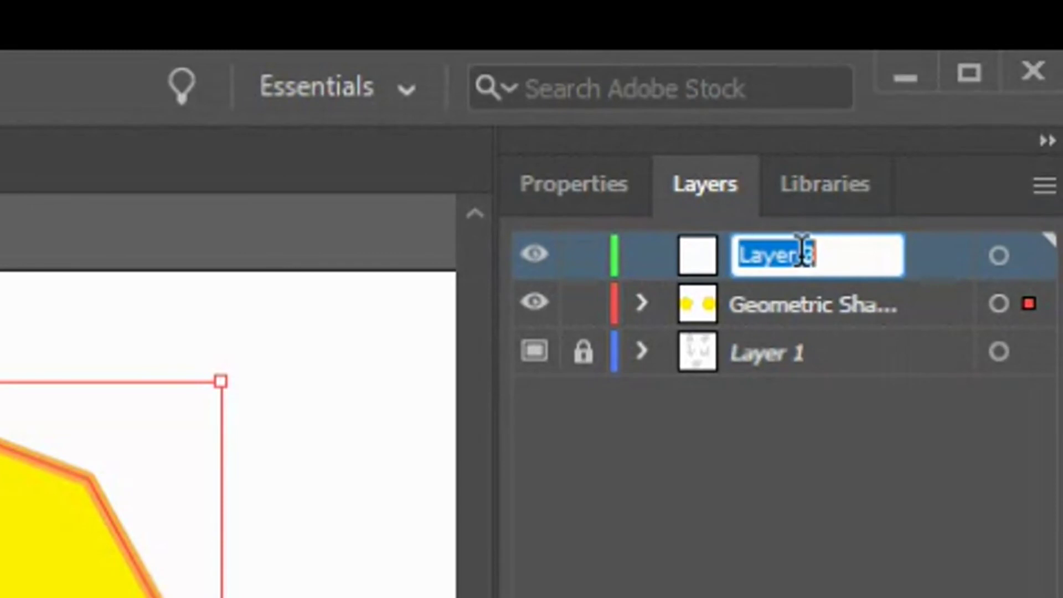
text(Curves)
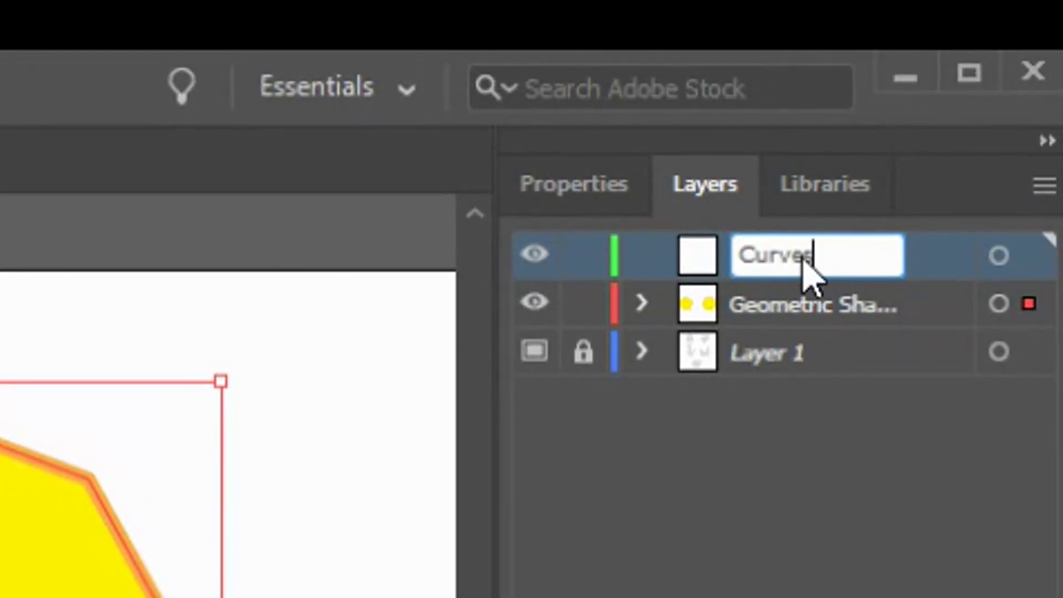
key(Return)
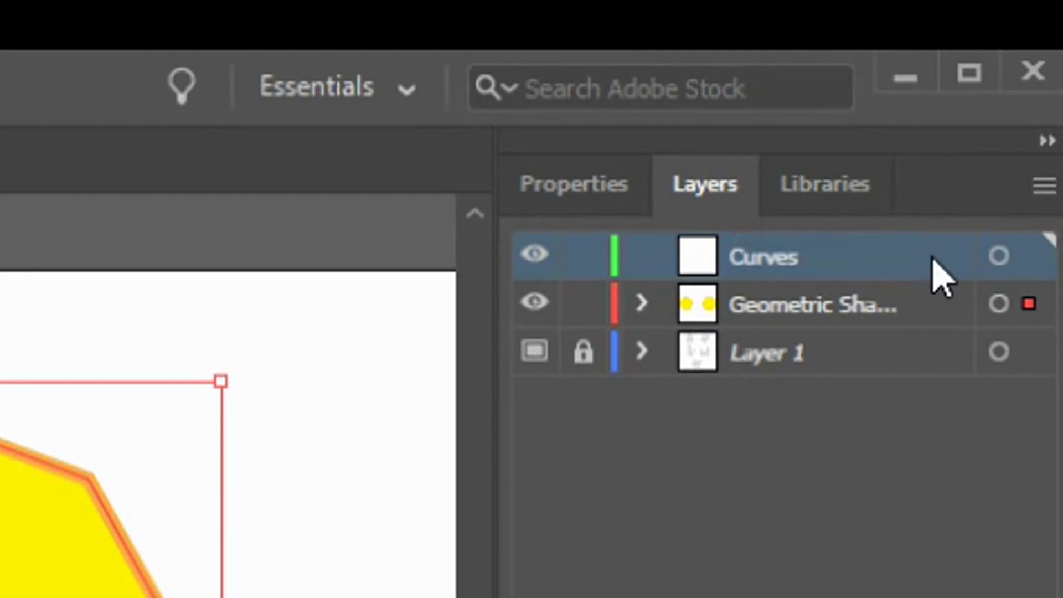